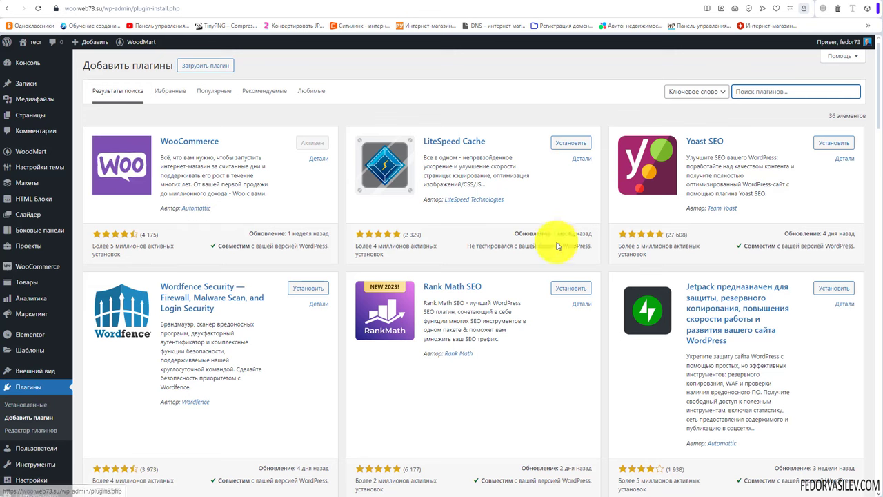
# Step: Search the plugin catalogue for "Order Minimum" and install Order Minimum/Maximum Amount for WooCommerce
pyautogui.rightClick(752, 95)
pyautogui.click(766, 164)
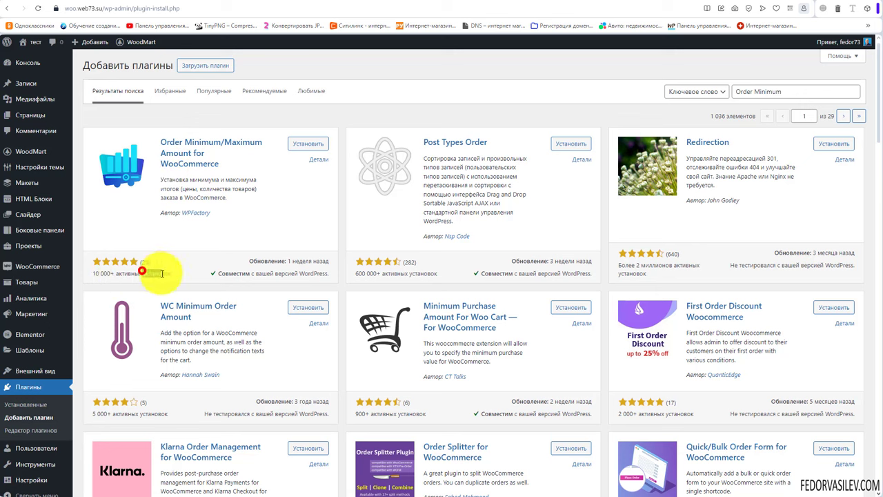
pyautogui.moveTo(233, 273); pyautogui.dragTo(302, 261)
pyautogui.click(266, 271)
pyautogui.click(273, 269)
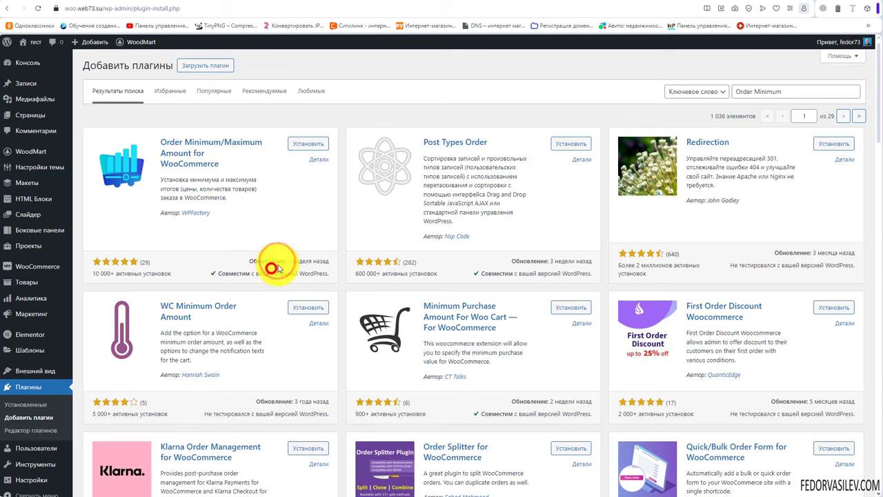
pyautogui.click(306, 144)
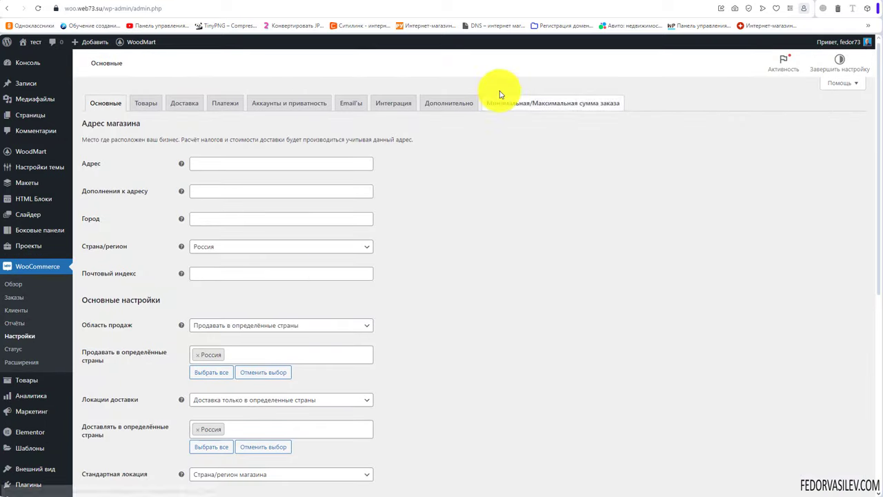
# Step: Open the Минимальная/Максимальная сумма заказа settings in WooCommerce and remove Максимальная from the amount restrictions (Ограничения по сумме)
pyautogui.click(515, 108)
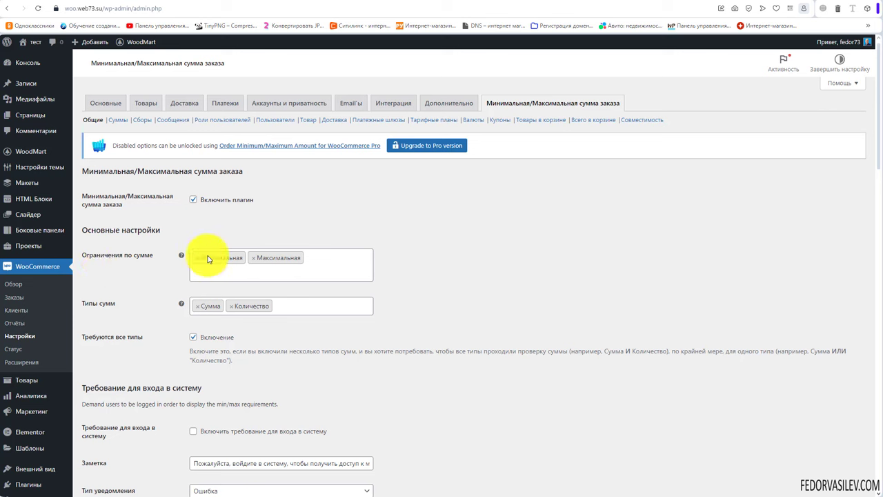
pyautogui.click(252, 257)
pyautogui.click(311, 222)
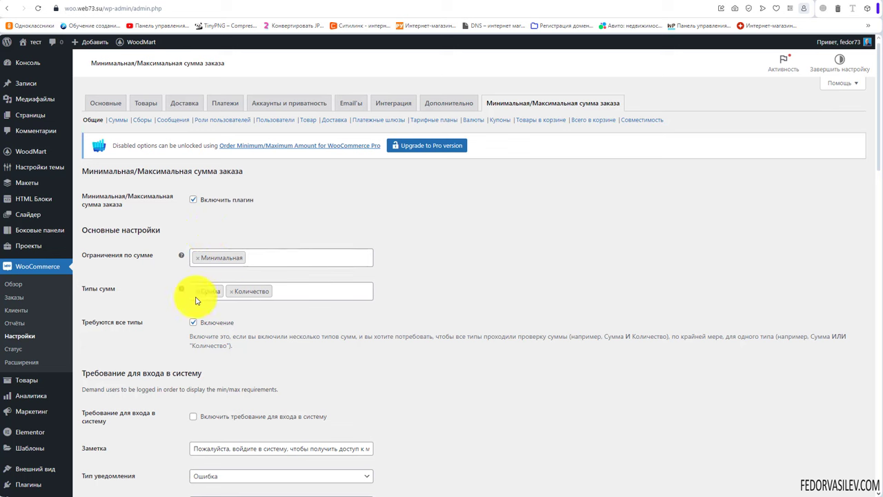
# Step: Look through the available amount types and remove Количество from Типы сумм
pyautogui.click(305, 291)
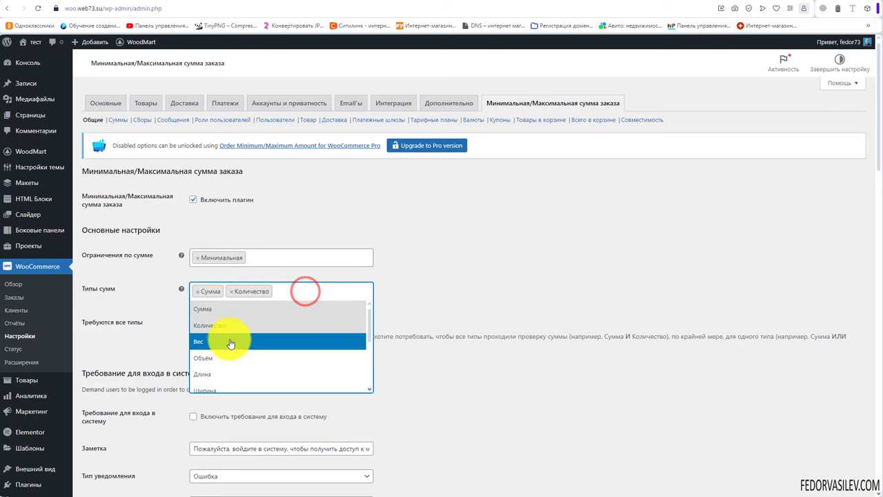
pyautogui.scroll(-2, 231, 361)
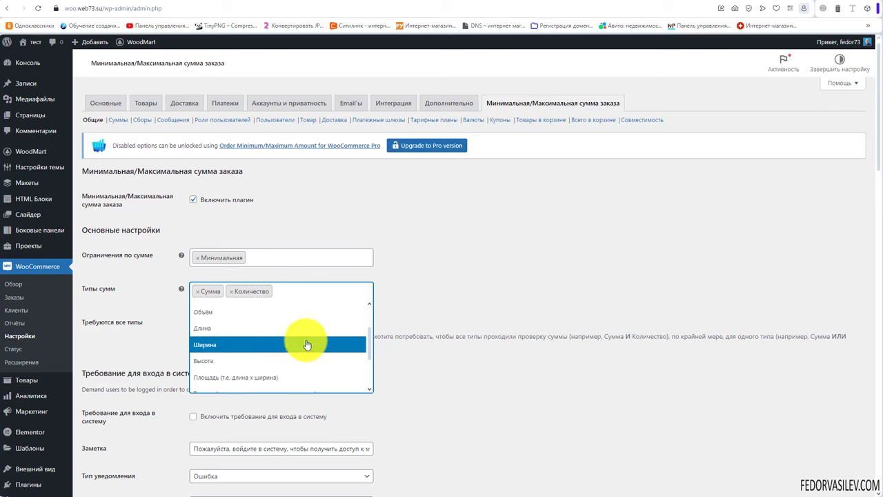
pyautogui.click(410, 305)
pyautogui.click(231, 291)
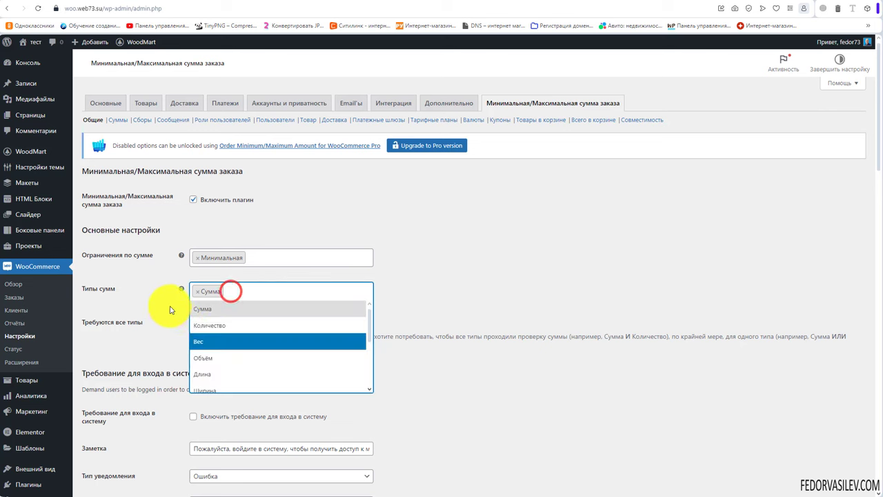
pyautogui.click(170, 302)
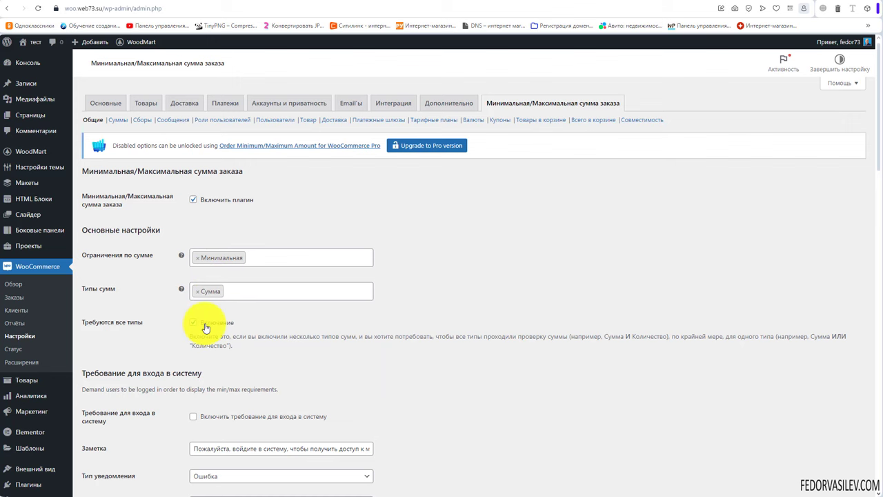
# Step: Read the note on requiring all types, and enable the login requirement (Включить требование для входа в систему)
pyautogui.scroll(-1, 236, 316)
pyautogui.tripleClick(206, 292)
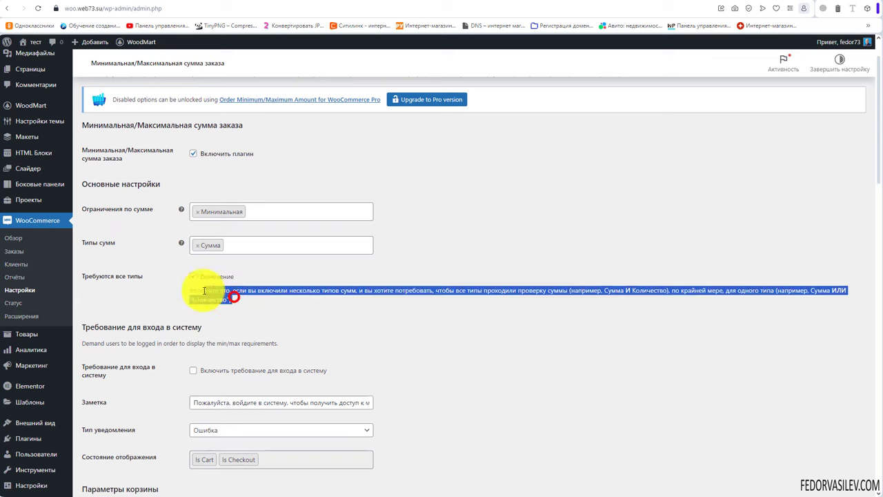
pyautogui.click(235, 298)
pyautogui.click(307, 313)
pyautogui.scroll(-2, 345, 312)
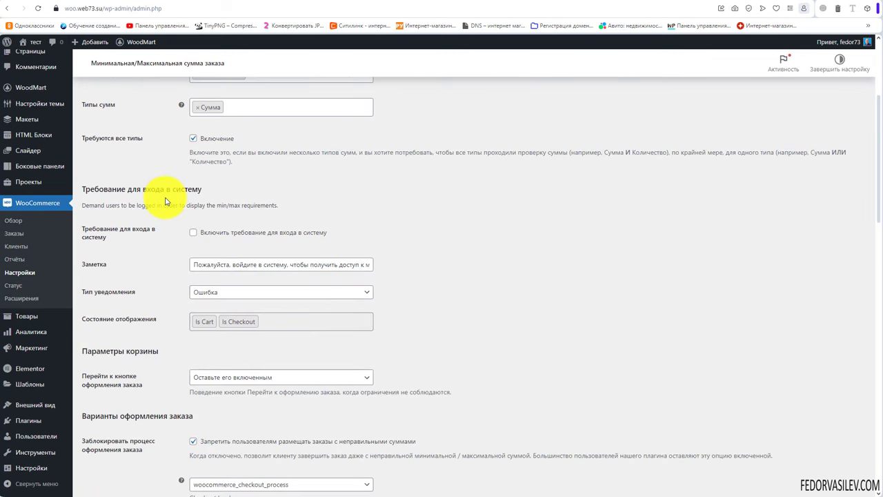
pyautogui.click(229, 233)
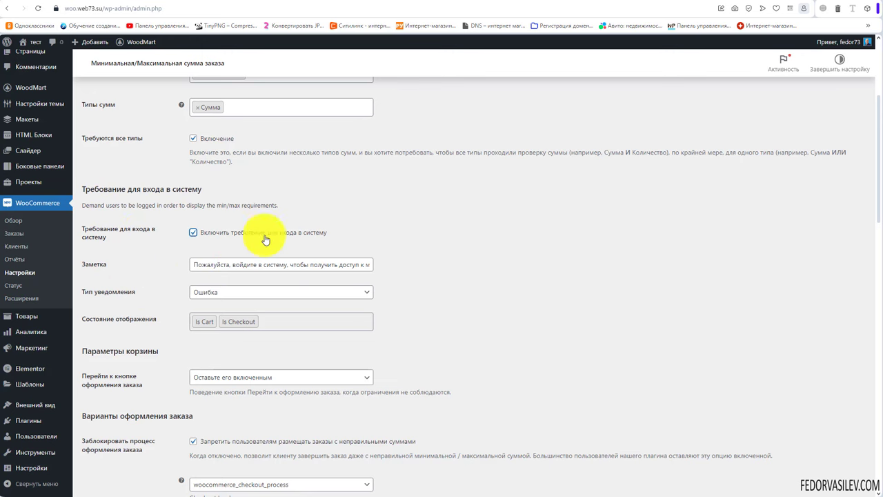
# Step: In the cart options, set the proceed-to-checkout button behaviour to Отключить кнопку оформления заказа
pyautogui.scroll(-2, 246, 233)
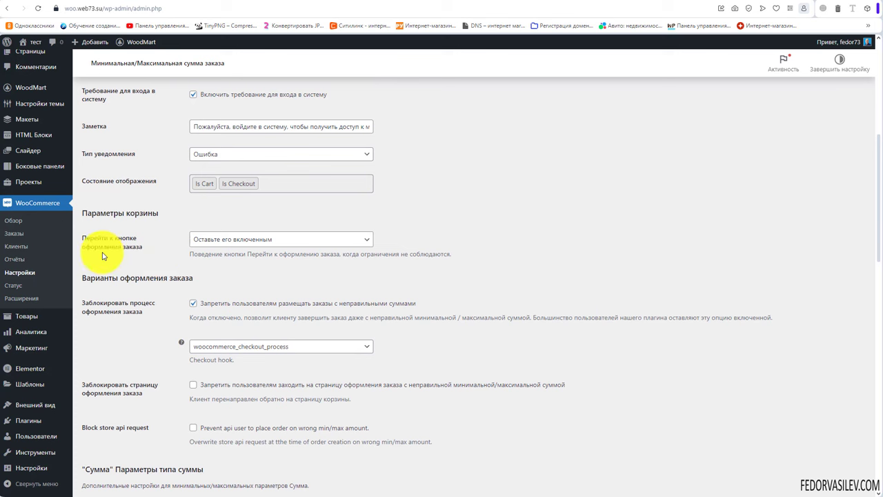
pyautogui.click(299, 241)
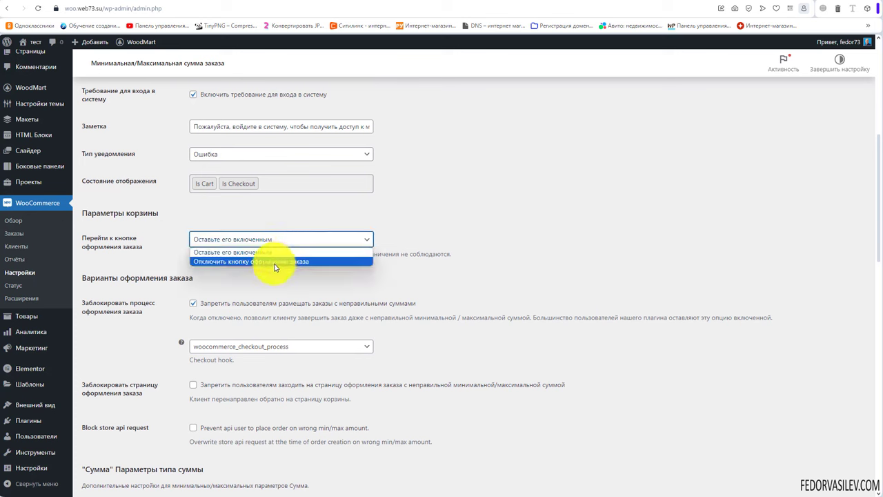
pyautogui.click(274, 261)
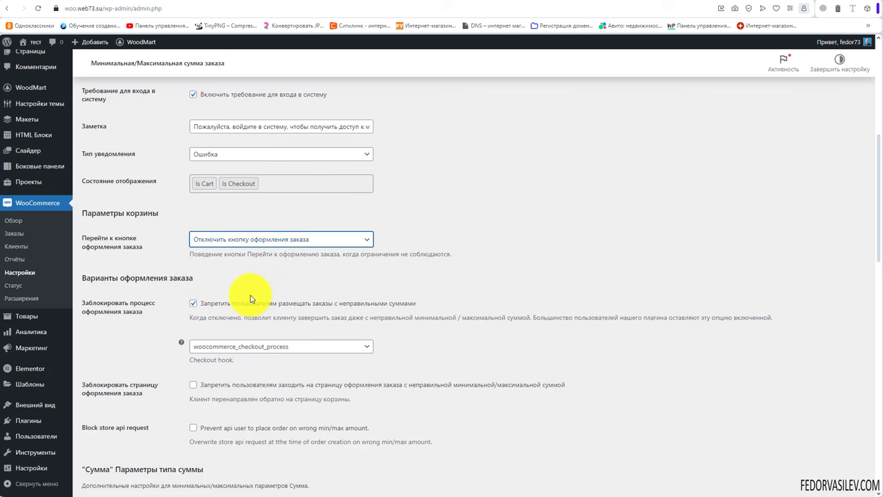
# Step: Check the checkout hook choices and enable blocking of the checkout page for orders with a wrong minimum/maximum amount
pyautogui.scroll(-2, 296, 278)
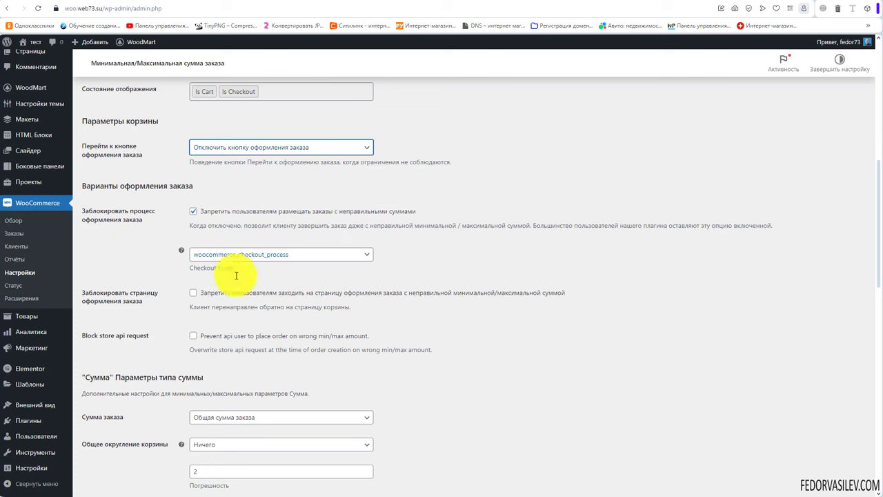
pyautogui.click(227, 254)
pyautogui.click(226, 253)
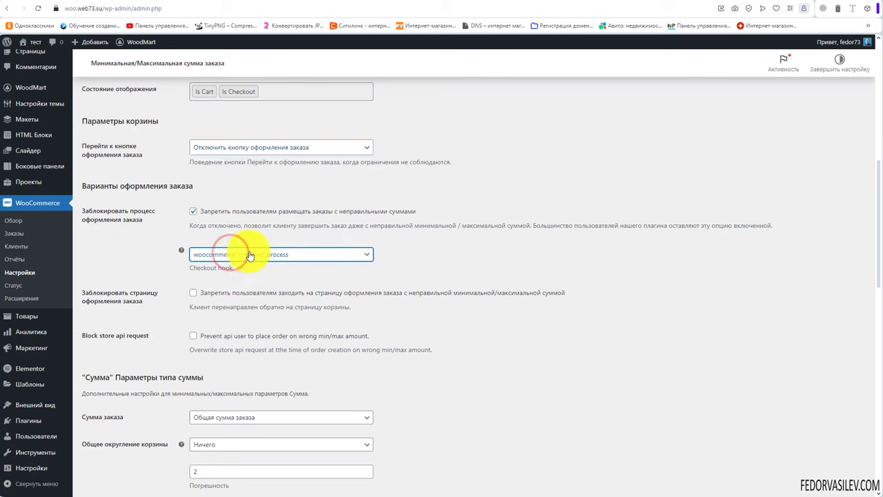
pyautogui.click(251, 254)
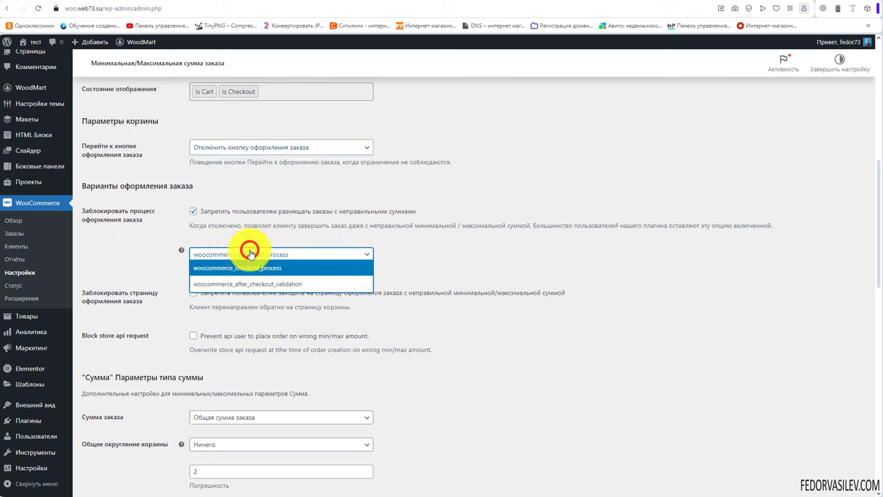
pyautogui.click(422, 255)
pyautogui.scroll(-1, 337, 293)
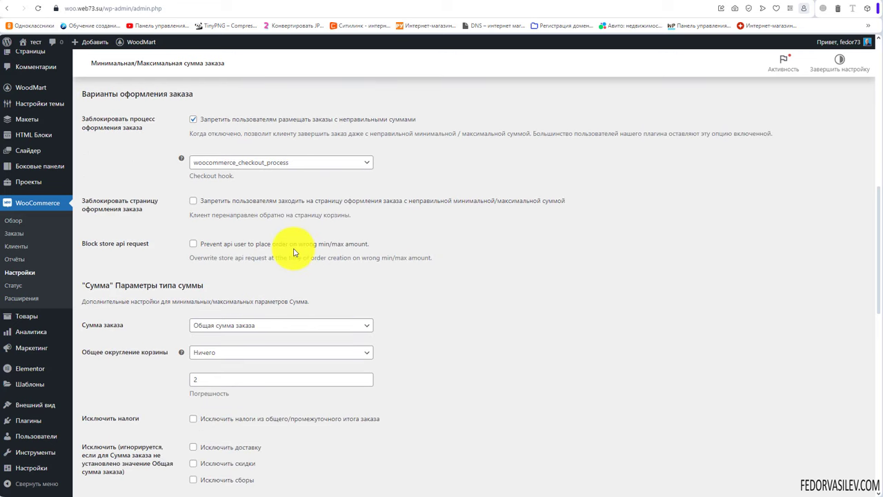
pyautogui.click(193, 201)
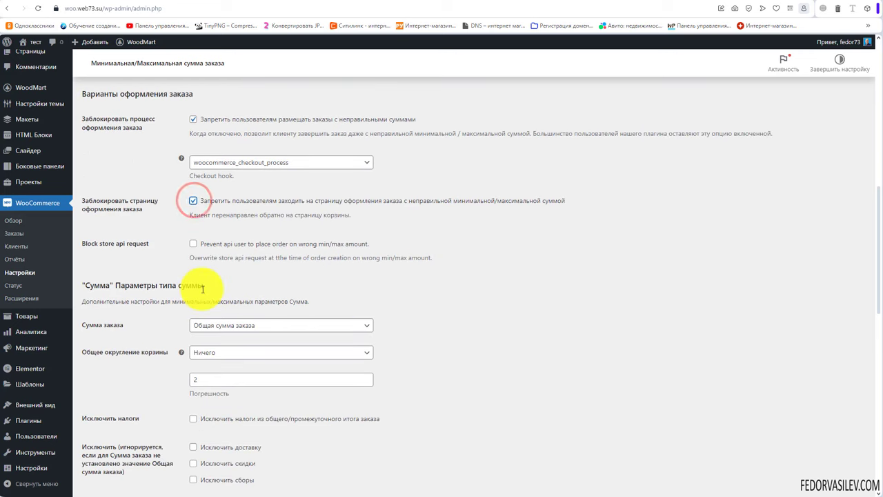
# Step: Review the Сумма заказа choices and the remaining general options, and save the plugin's general settings
pyautogui.scroll(-2, 449, 299)
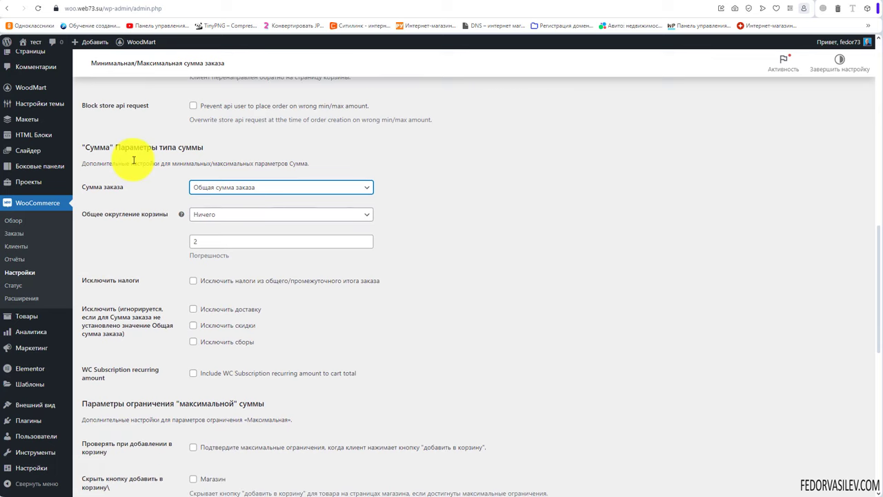
pyautogui.click(233, 185)
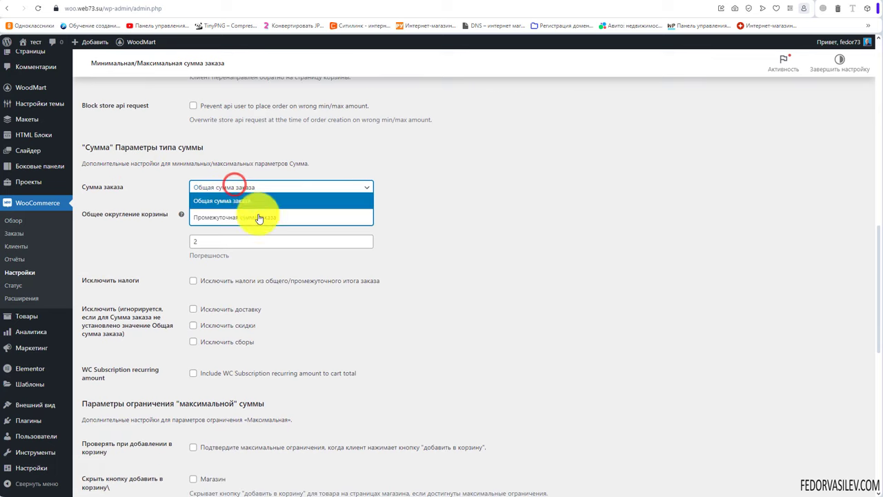
pyautogui.click(572, 171)
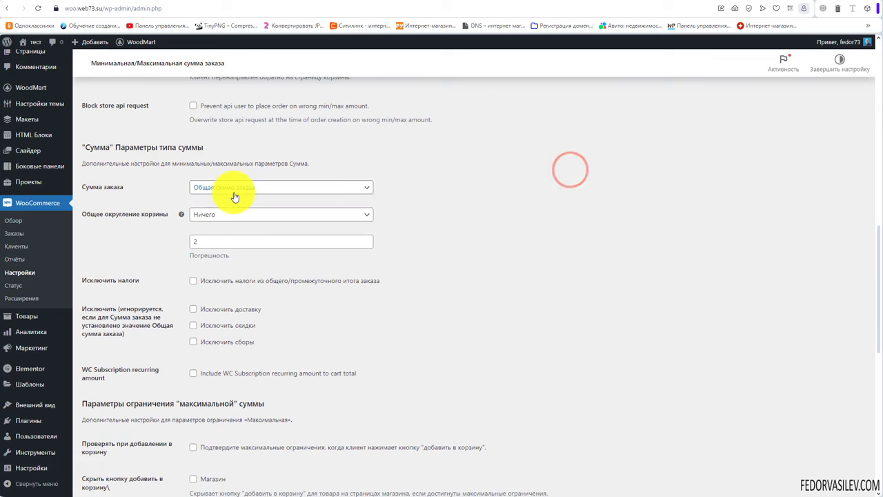
pyautogui.scroll(-2, 203, 266)
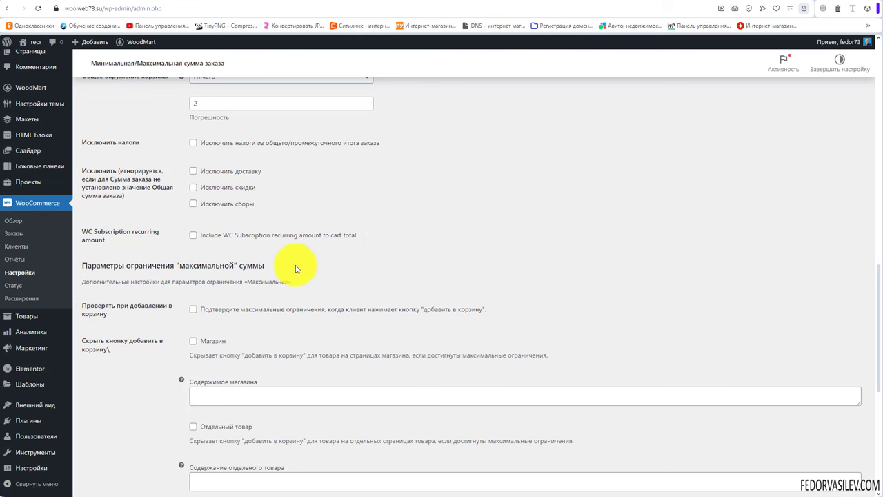
pyautogui.scroll(-3, 296, 266)
pyautogui.scroll(-3, 207, 211)
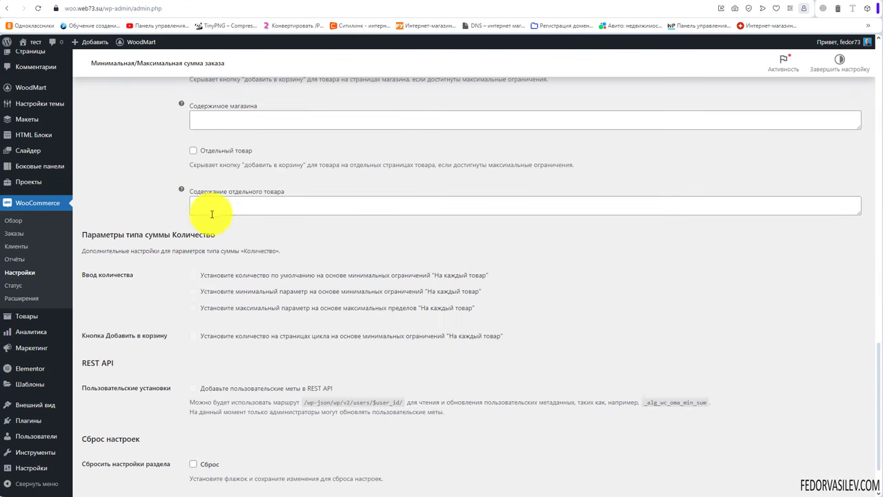
pyautogui.scroll(15, 193, 217)
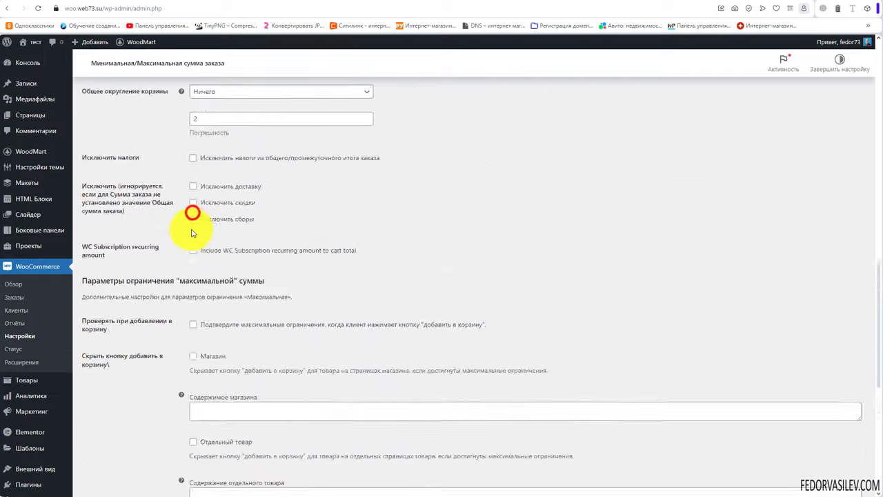
pyautogui.scroll(-8, 197, 276)
pyautogui.scroll(-10, 192, 269)
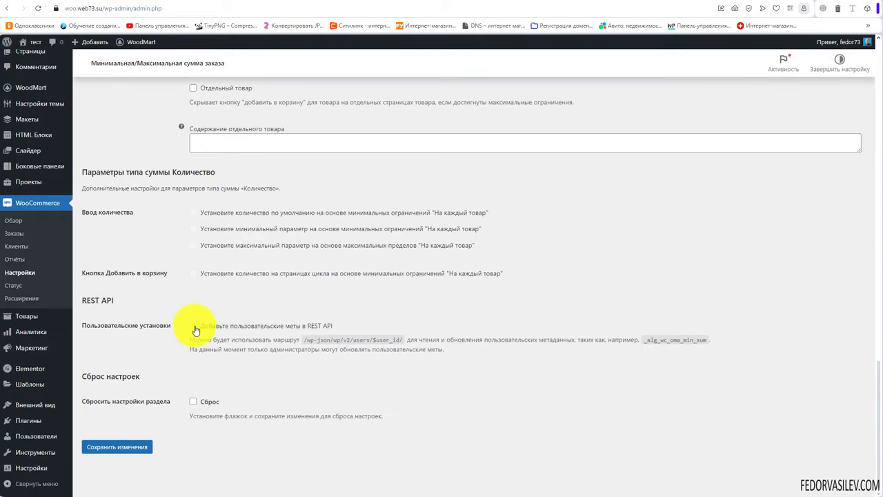
pyautogui.click(124, 446)
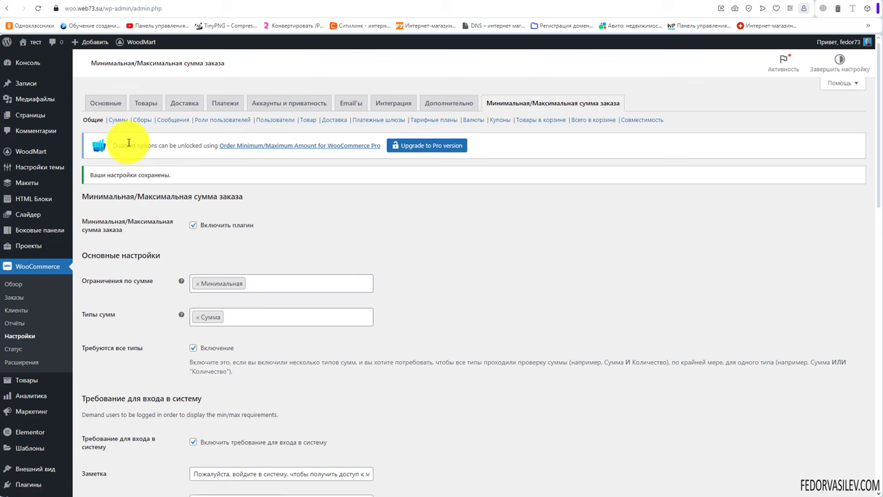
# Step: Set the minimum order amount (Мин. сумма) to 4000 in the Суммы section and save the change
pyautogui.click(118, 119)
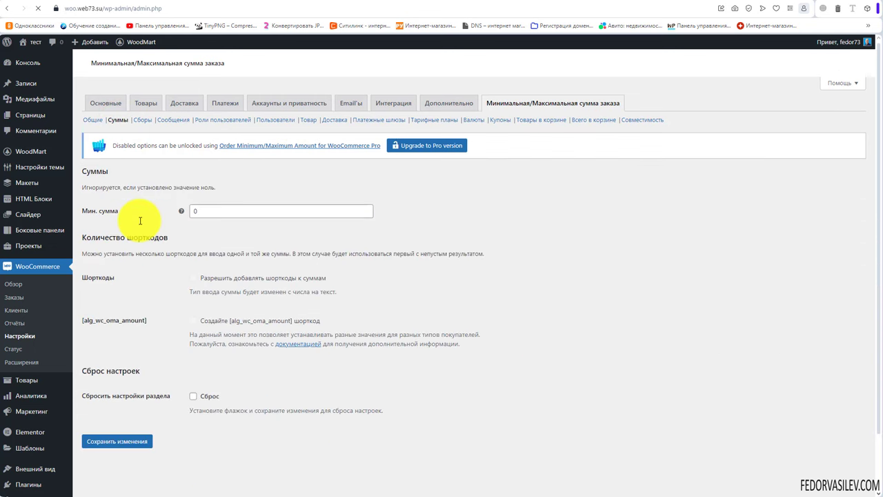
pyautogui.doubleClick(195, 210)
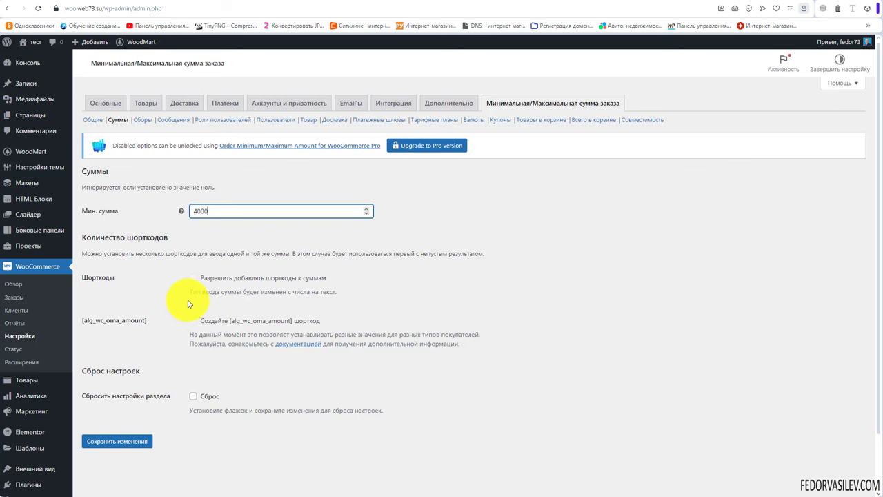
pyautogui.click(119, 439)
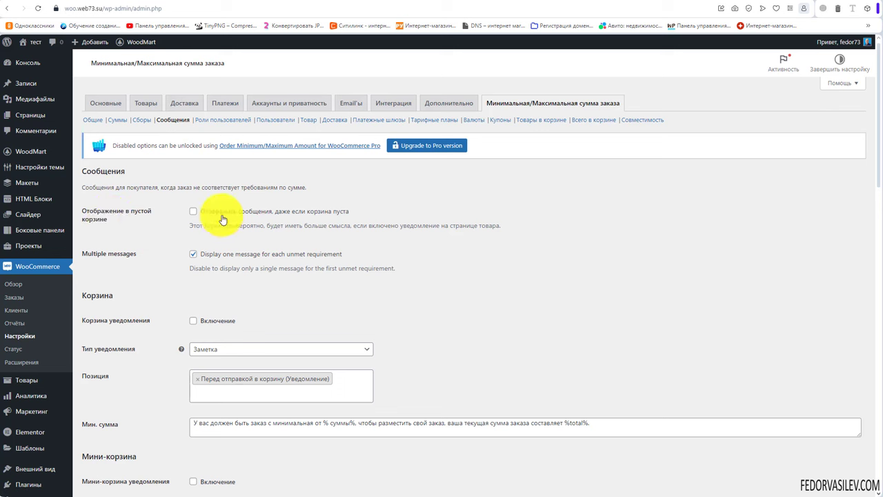
# Step: In the Сообщения section, enable messages for an empty cart and turn on cart notifications with the notice type Ошибка
pyautogui.click(194, 210)
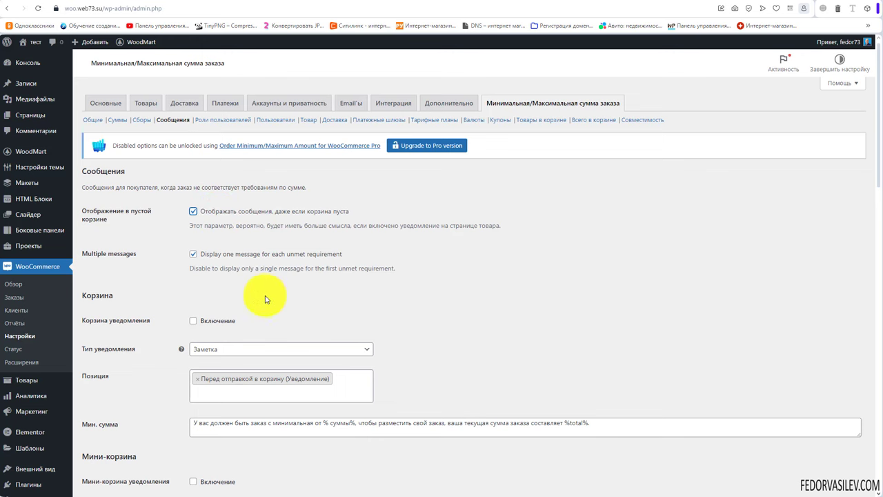
pyautogui.scroll(-2, 145, 296)
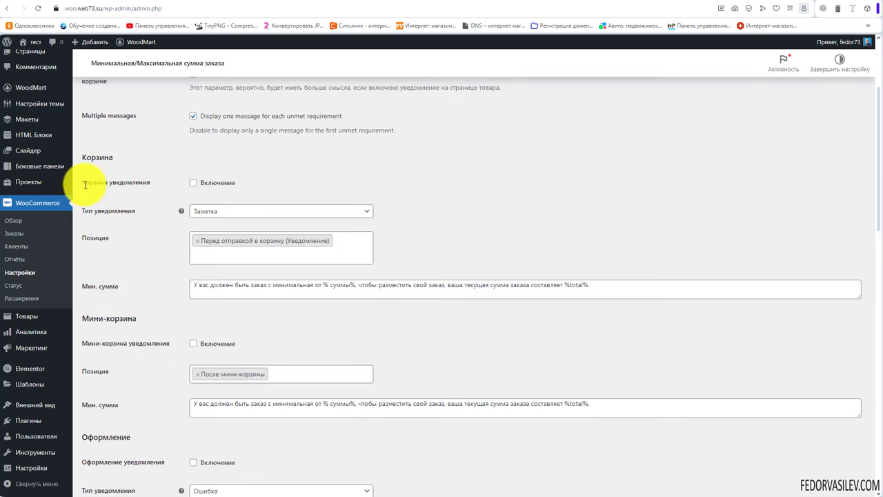
pyautogui.click(194, 182)
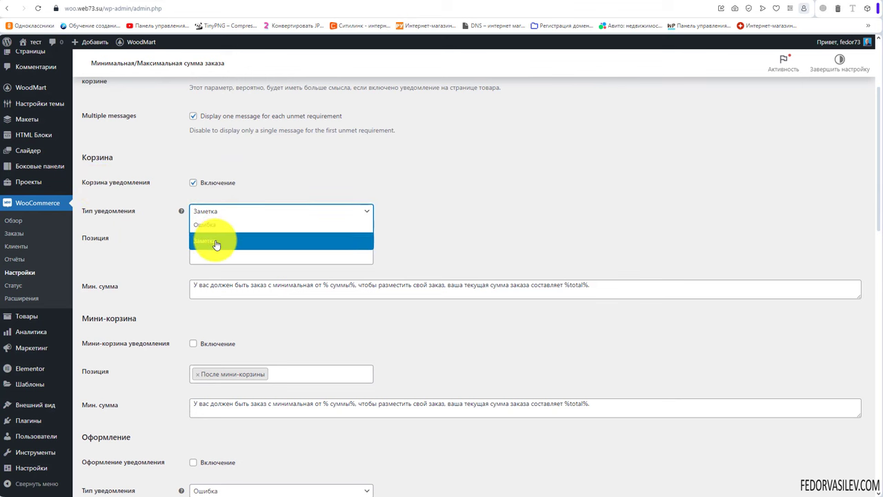
pyautogui.click(213, 228)
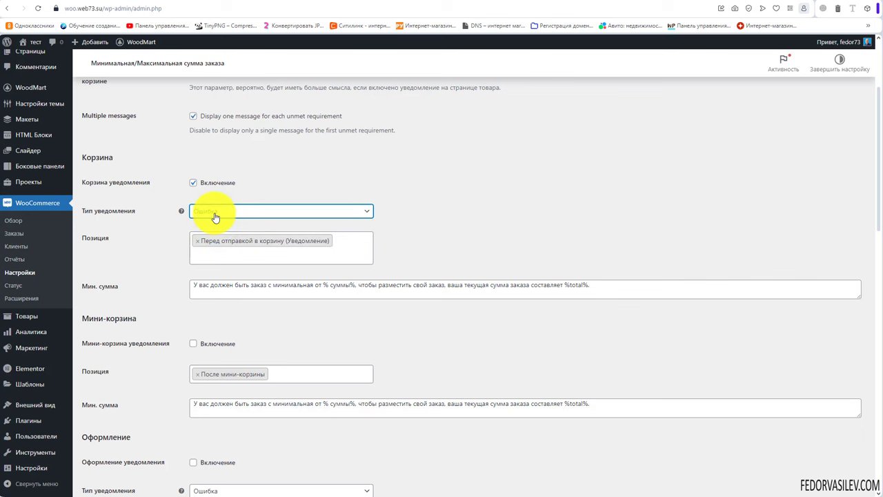
# Step: Review the Позиция choices for the cart notification in the Корзина section
pyautogui.click(215, 257)
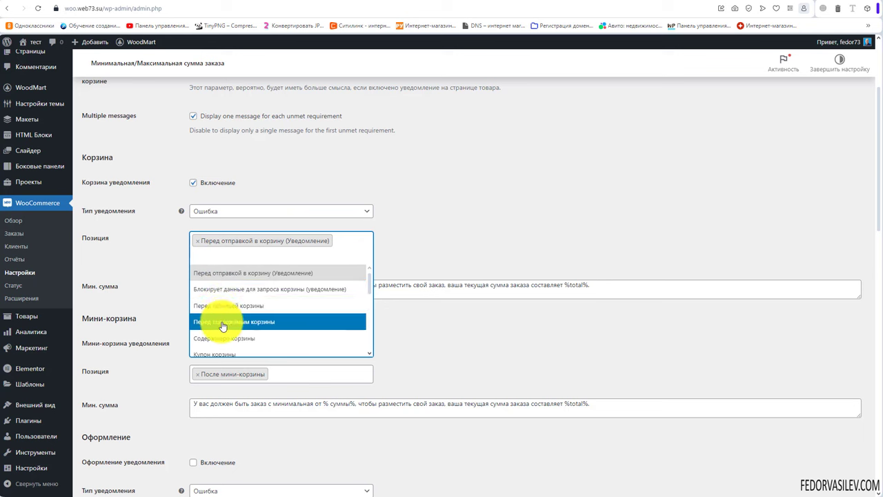
pyautogui.click(412, 245)
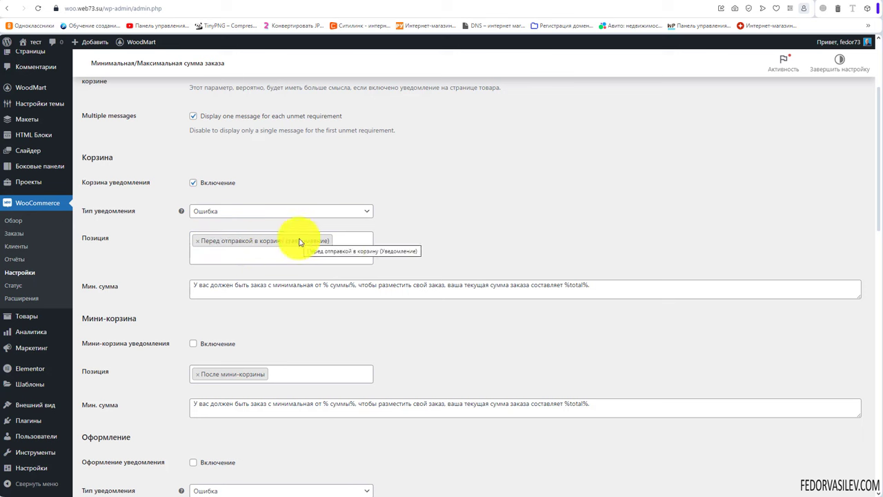
pyautogui.click(247, 251)
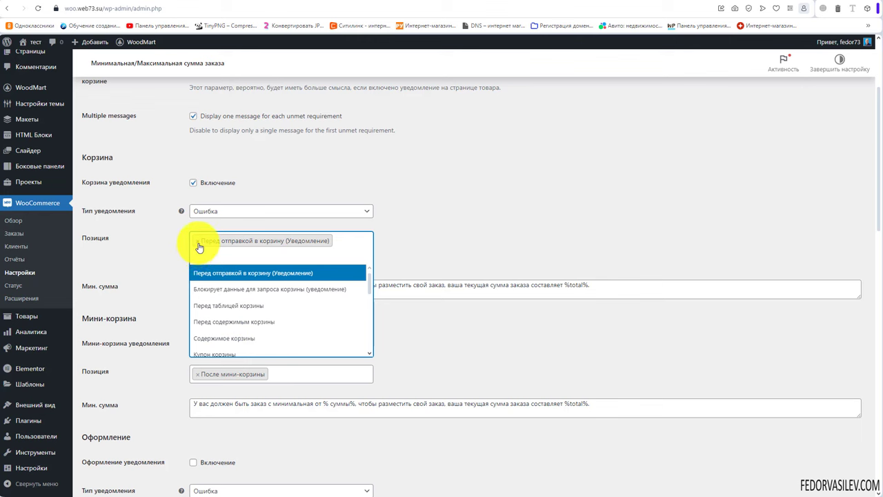
pyautogui.click(418, 238)
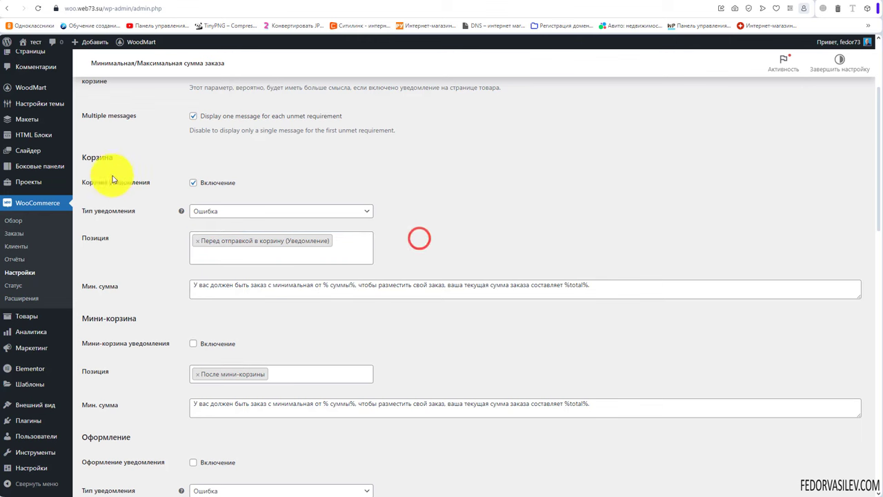
pyautogui.moveTo(112, 153); pyautogui.dragTo(76, 176)
pyautogui.click(132, 234)
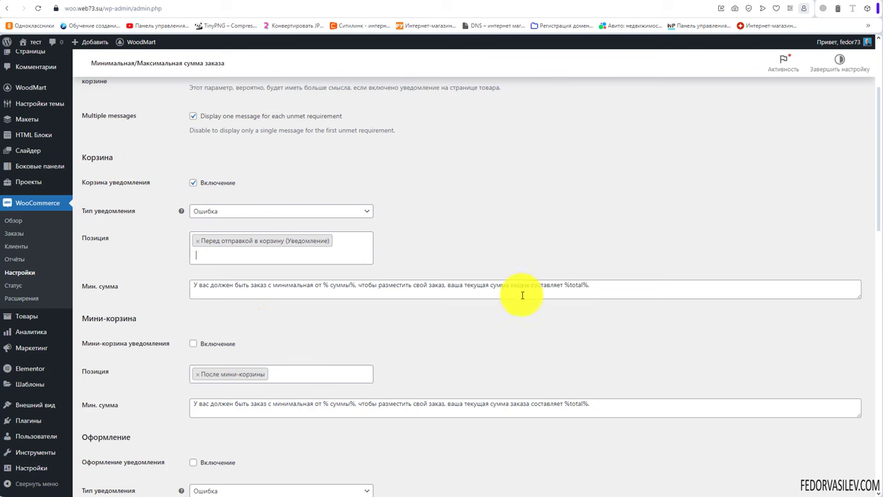
# Step: Examine the cart's Мин. сумма message text, including its % суммы% and %total% placeholders
pyautogui.moveTo(610, 285); pyautogui.dragTo(233, 290)
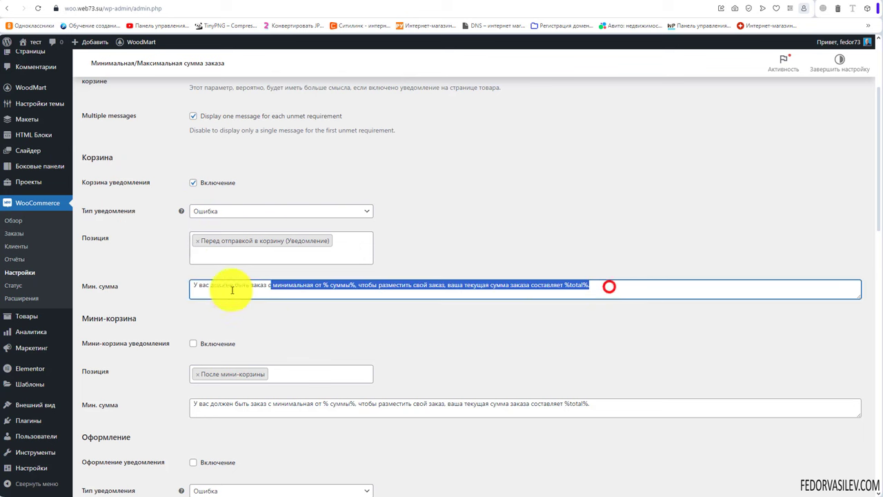
pyautogui.click(319, 291)
pyautogui.moveTo(354, 285); pyautogui.dragTo(329, 285)
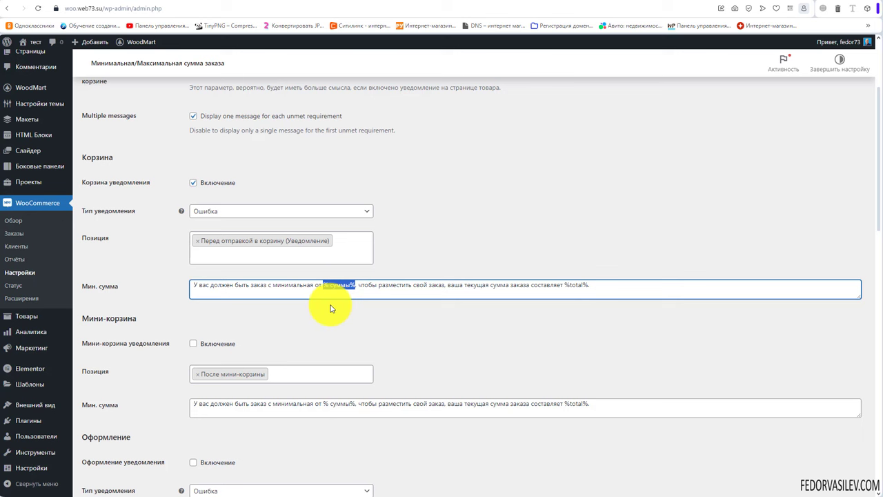
pyautogui.click(588, 287)
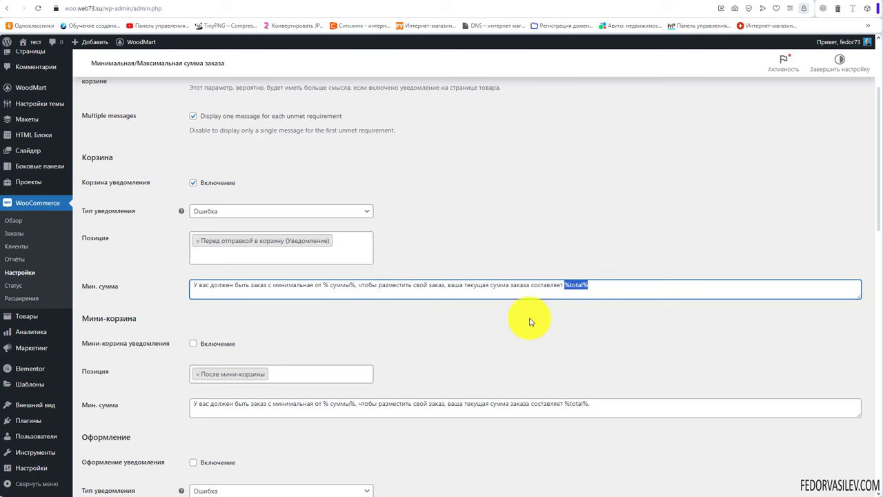
pyautogui.click(443, 290)
# Step: Copy the %amount% placeholder from the Заметки section and use it to replace % суммы% in the cart's Мин. сумма message
pyautogui.scroll(-15, 350, 310)
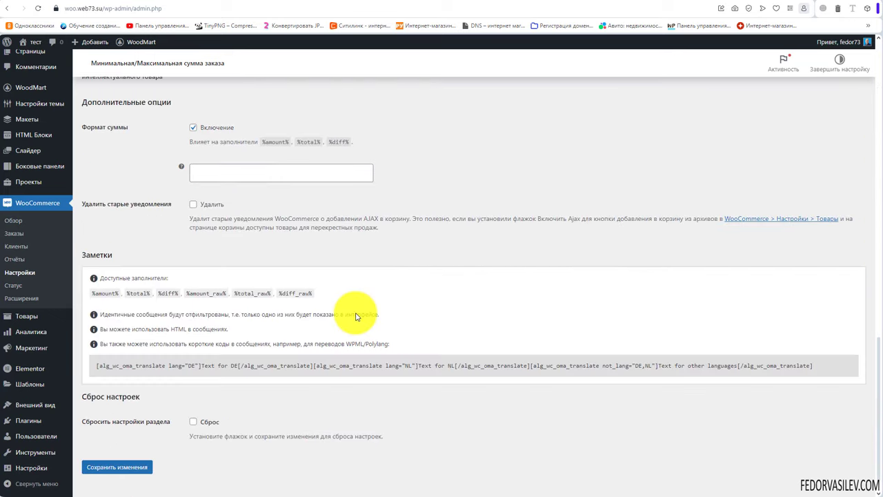
pyautogui.scroll(-1, 357, 316)
pyautogui.moveTo(328, 271)
pyautogui.mouseDown()
pyautogui.moveTo(187, 274)
pyautogui.moveTo(272, 272)
pyautogui.mouseUp()
pyautogui.click(168, 300)
pyautogui.scroll(5, 338, 312)
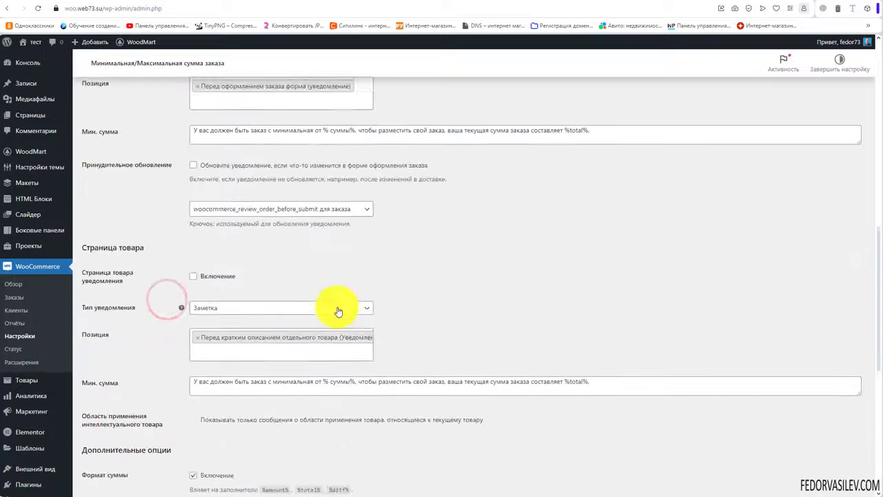
pyautogui.scroll(10, 338, 312)
pyautogui.scroll(-12, 347, 311)
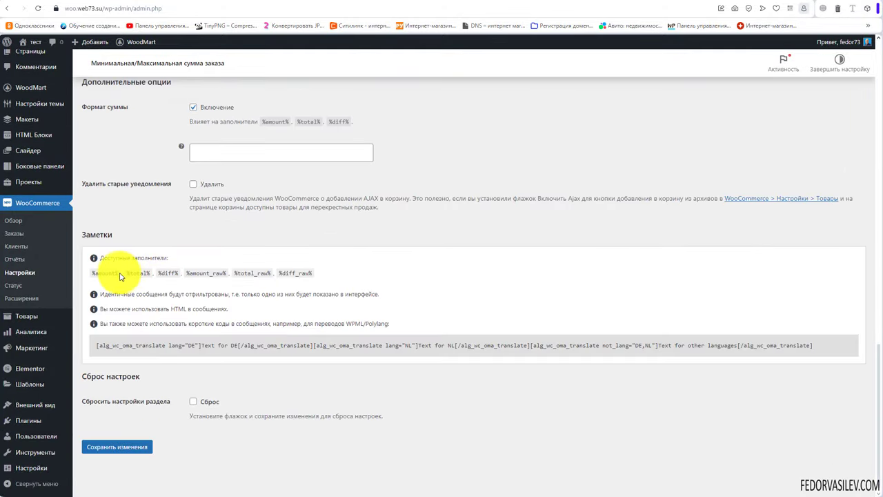
pyautogui.moveTo(118, 274); pyautogui.dragTo(91, 275)
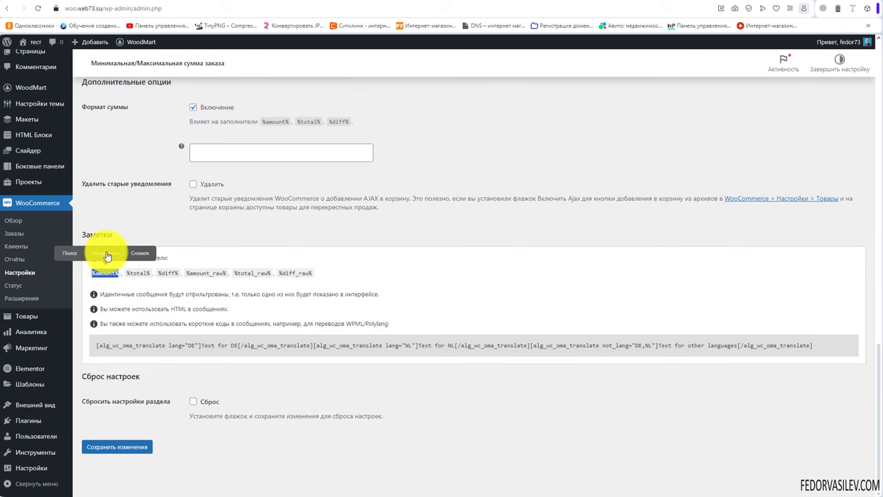
pyautogui.scroll(15, 289, 308)
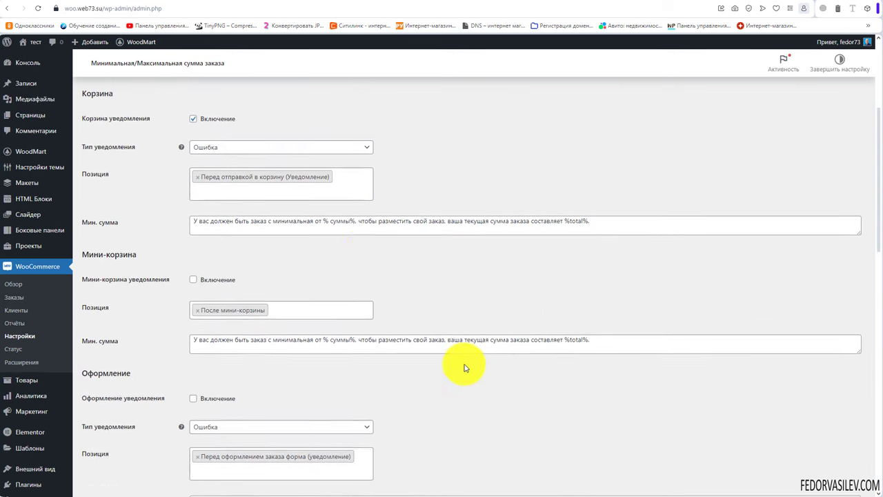
pyautogui.moveTo(354, 309); pyautogui.dragTo(323, 310)
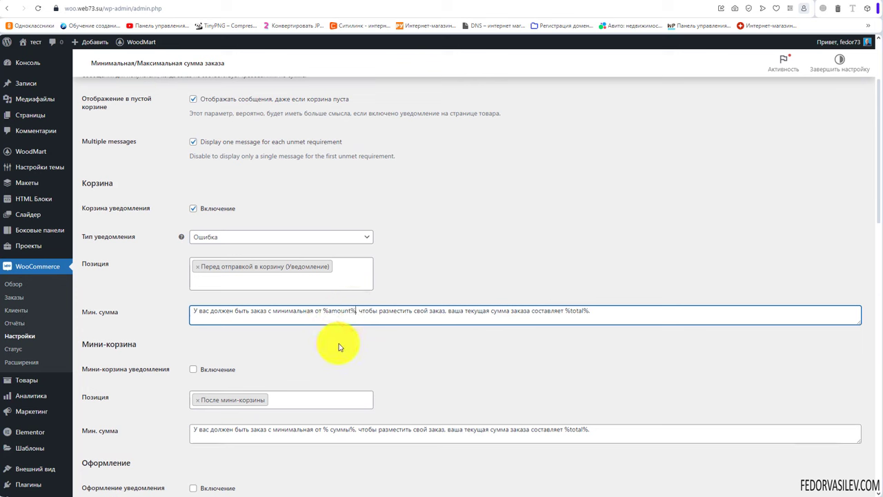
pyautogui.doubleClick(346, 322)
pyautogui.hotkey('ctrl', 'c')
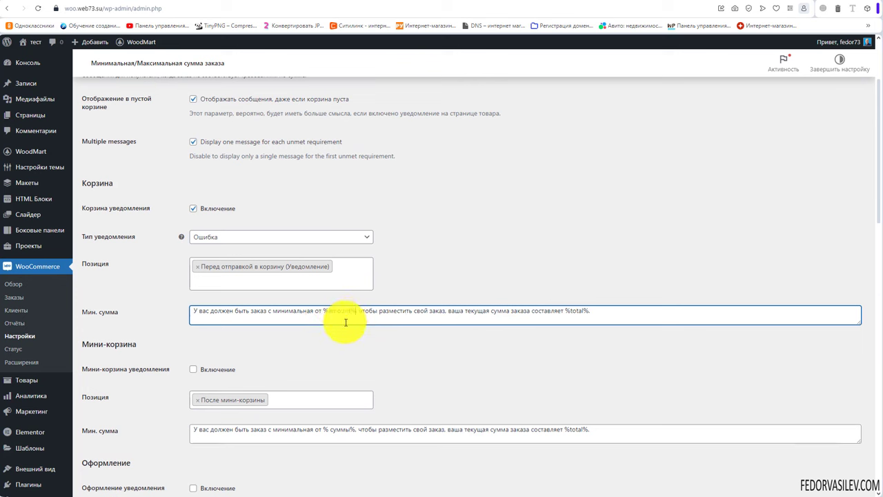
# Step: Read through the cart's Мин. сумма message before and after the %amount% placeholder
pyautogui.moveTo(268, 310); pyautogui.dragTo(181, 311)
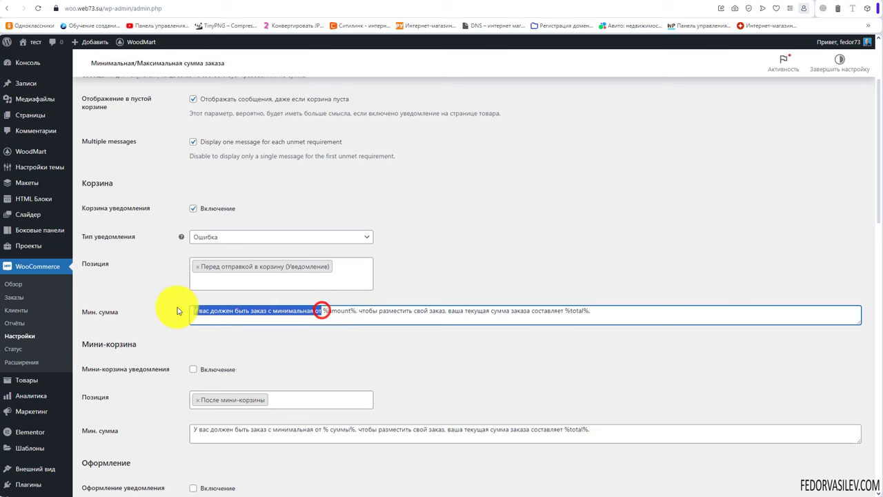
pyautogui.click(337, 310)
pyautogui.moveTo(357, 310); pyautogui.dragTo(562, 312)
pyautogui.click(394, 357)
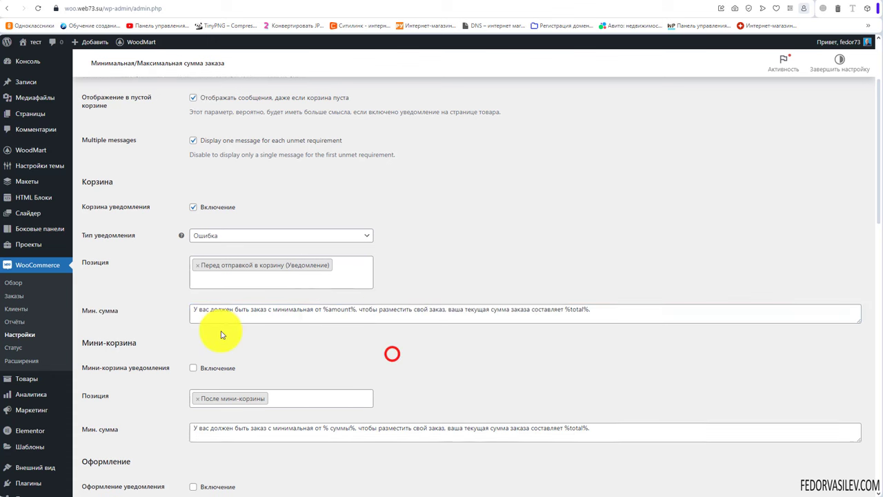
# Step: Enable checkout notifications in the Оформление section with the notice type Ошибка, and check their Позиция choices
pyautogui.scroll(-1, 256, 292)
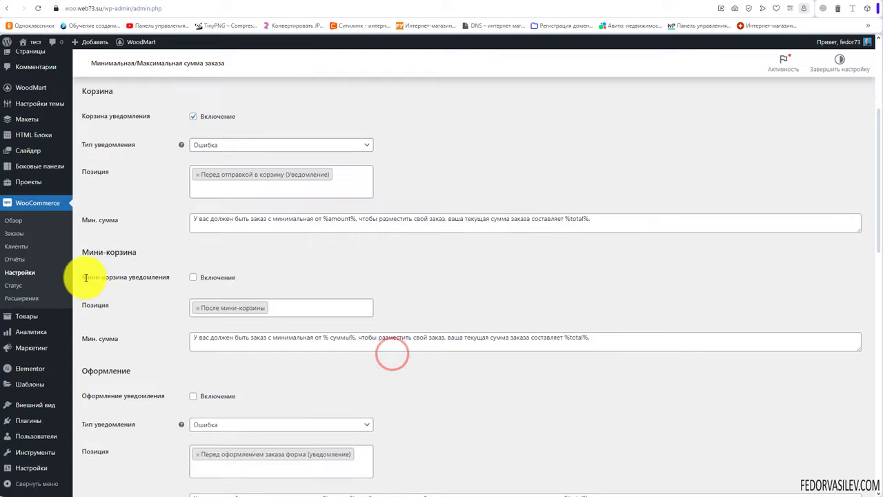
pyautogui.click(193, 278)
pyautogui.scroll(-2, 161, 279)
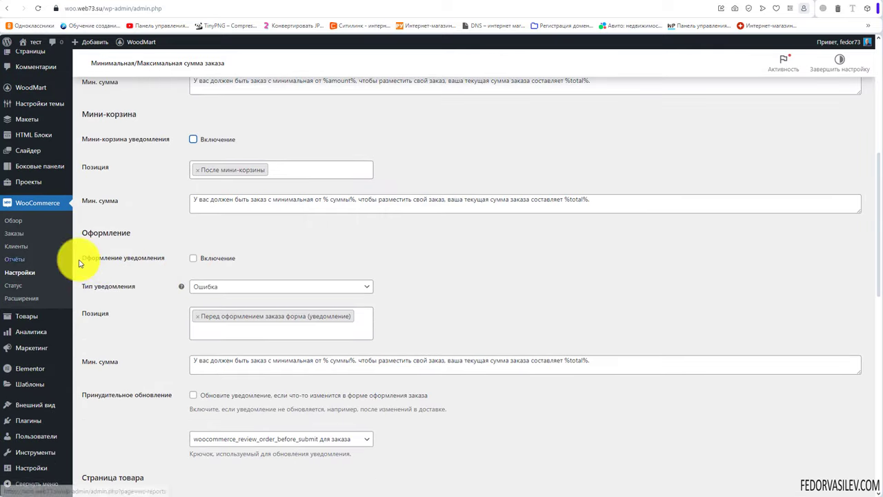
pyautogui.click(163, 265)
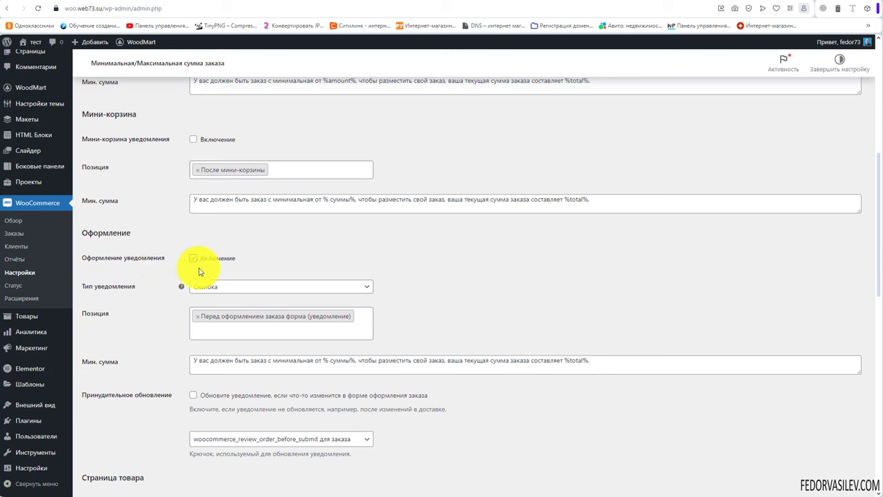
pyautogui.click(214, 287)
pyautogui.click(214, 289)
pyautogui.click(211, 287)
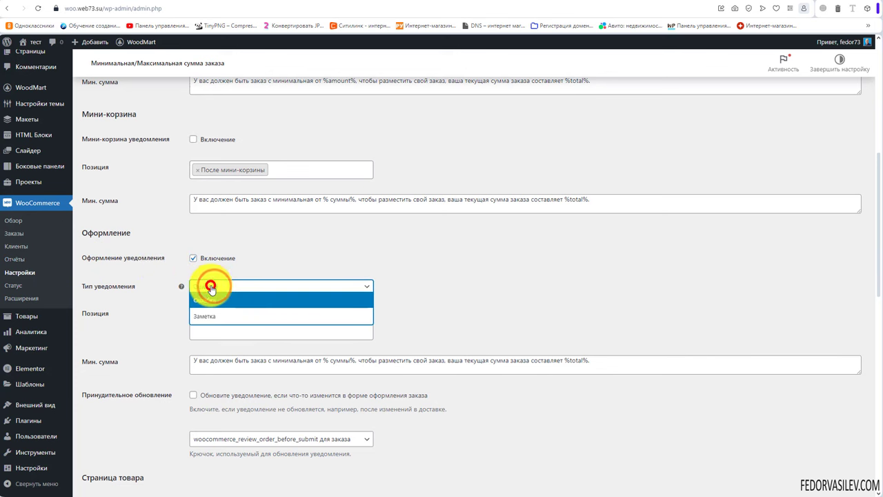
pyautogui.click(212, 315)
pyautogui.click(212, 288)
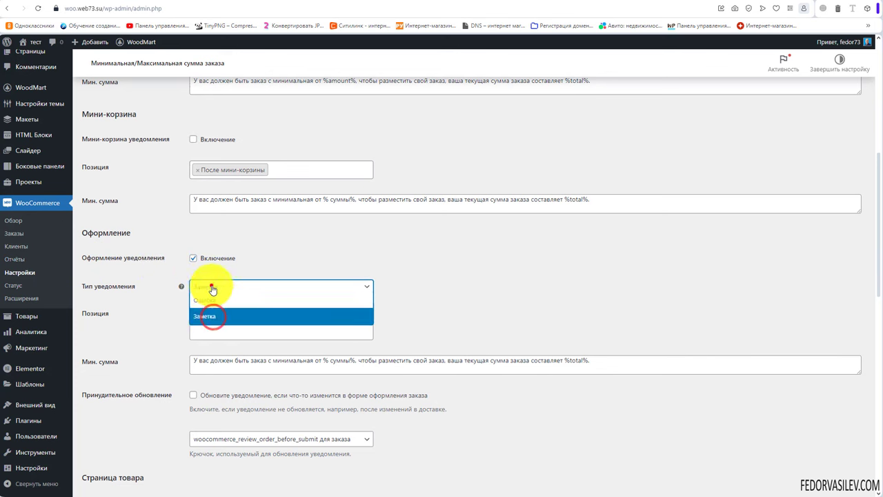
pyautogui.click(213, 303)
pyautogui.click(220, 331)
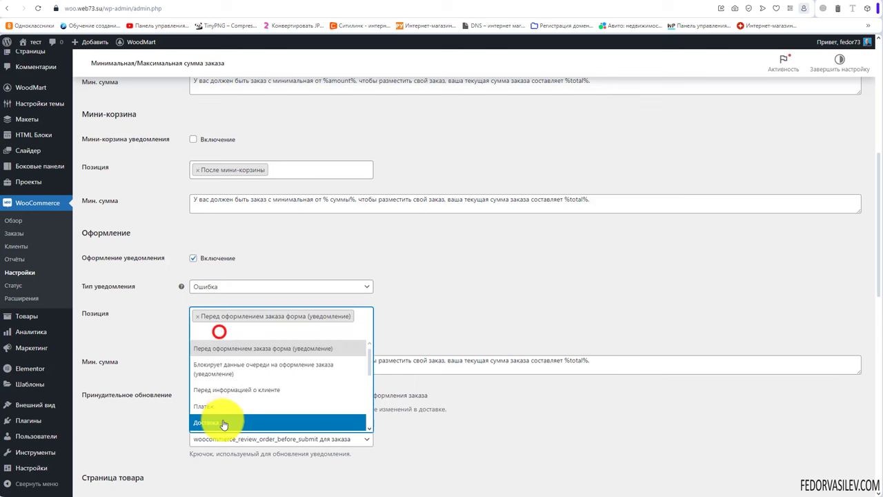
pyautogui.click(113, 276)
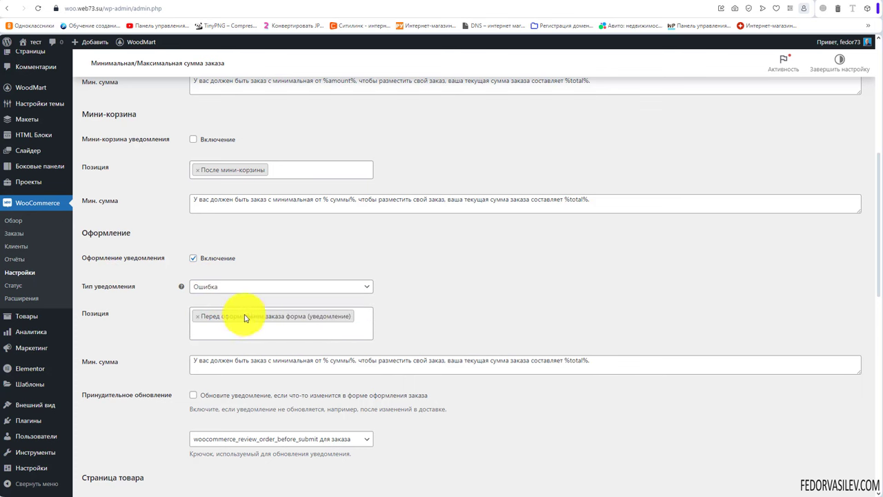
# Step: Replace % суммы% with %amount% in the checkout's Мин. сумма message and enable the forced notification update (Принудительное обновление)
pyautogui.moveTo(357, 360); pyautogui.dragTo(323, 360)
pyautogui.hotkey('ctrl', 'v')
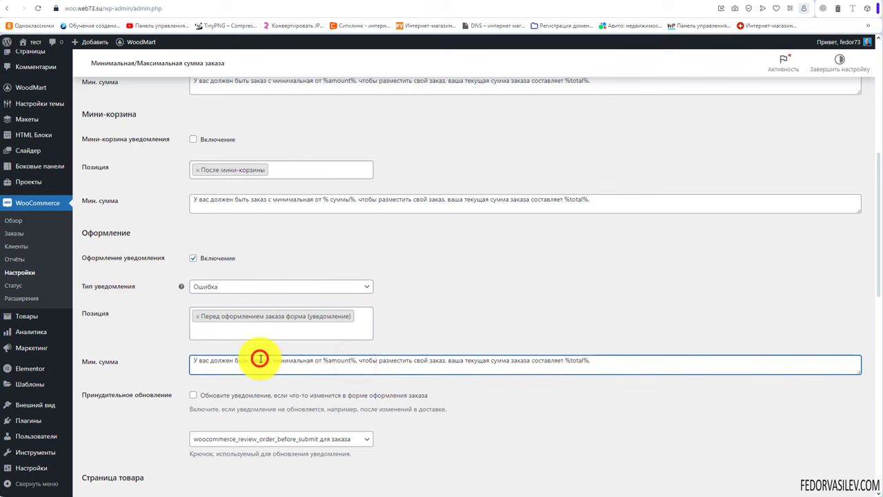
pyautogui.scroll(-2, 257, 356)
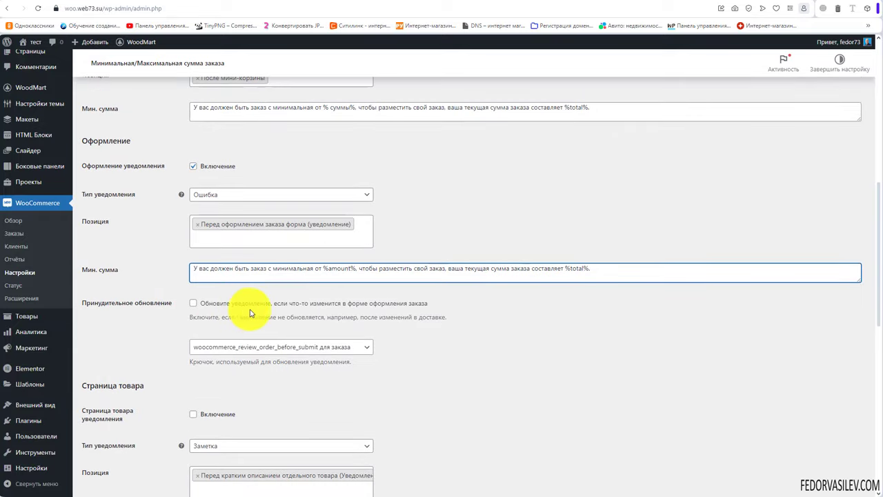
pyautogui.click(193, 303)
# Step: Enable notifications in the Страница товара section with the notice type Заметка, and check their Позиция choices
pyautogui.scroll(-2, 158, 338)
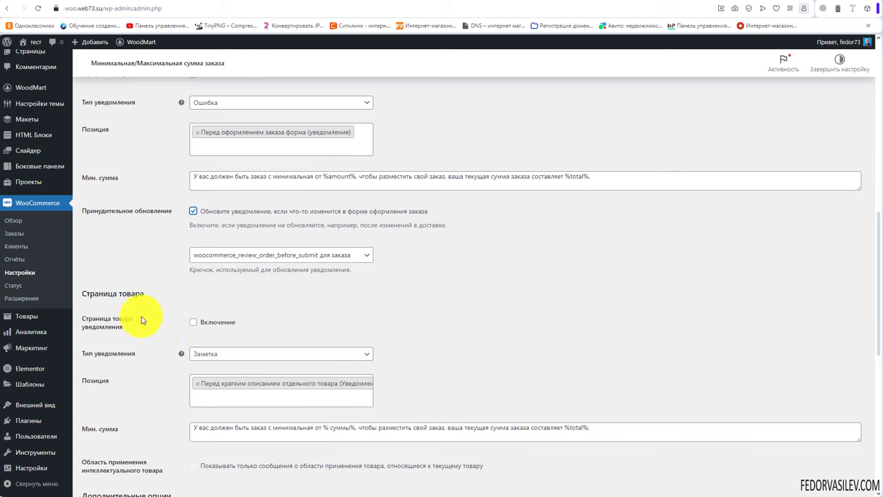
pyautogui.click(194, 323)
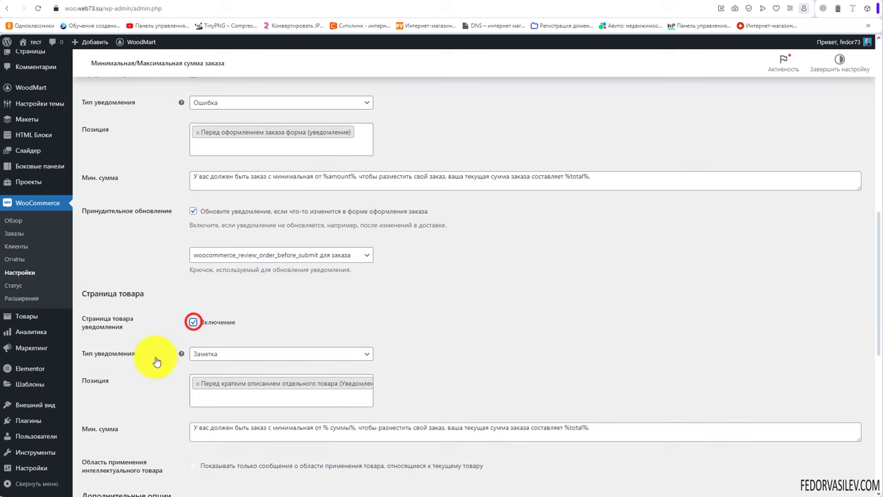
pyautogui.click(207, 354)
pyautogui.click(206, 352)
pyautogui.scroll(-2, 137, 360)
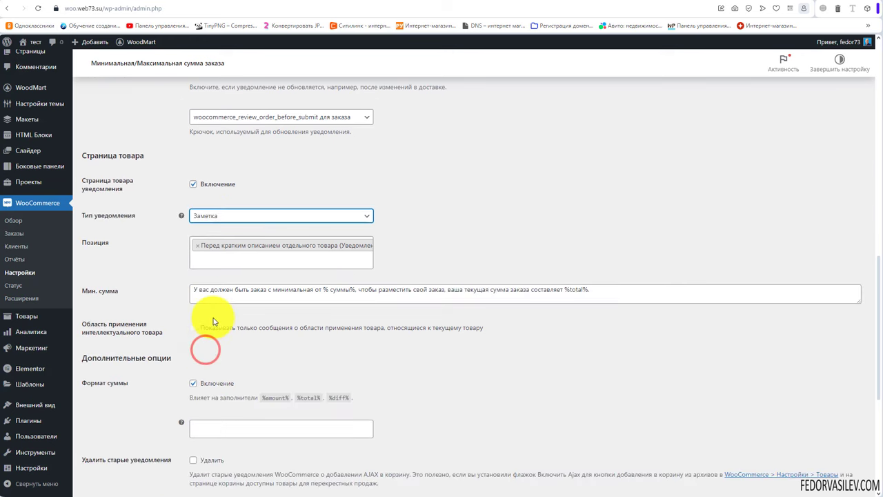
pyautogui.click(269, 257)
pyautogui.click(124, 260)
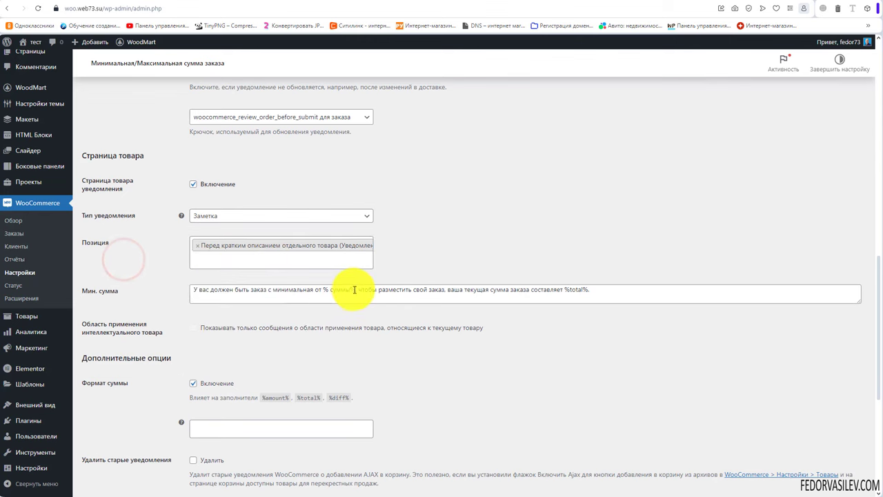
# Step: Replace % суммы% with %amount% in the product page's Мин. сумма message and save the message settings
pyautogui.moveTo(354, 289); pyautogui.dragTo(323, 290)
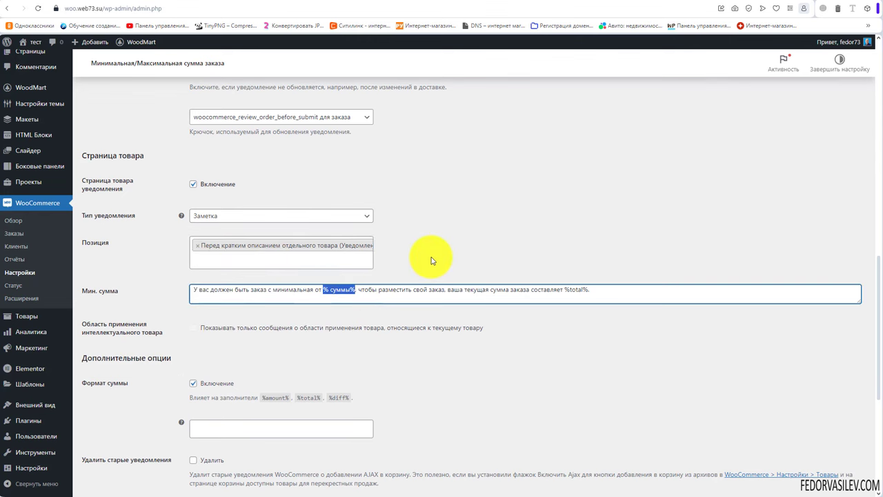
pyautogui.scroll(-10, 439, 255)
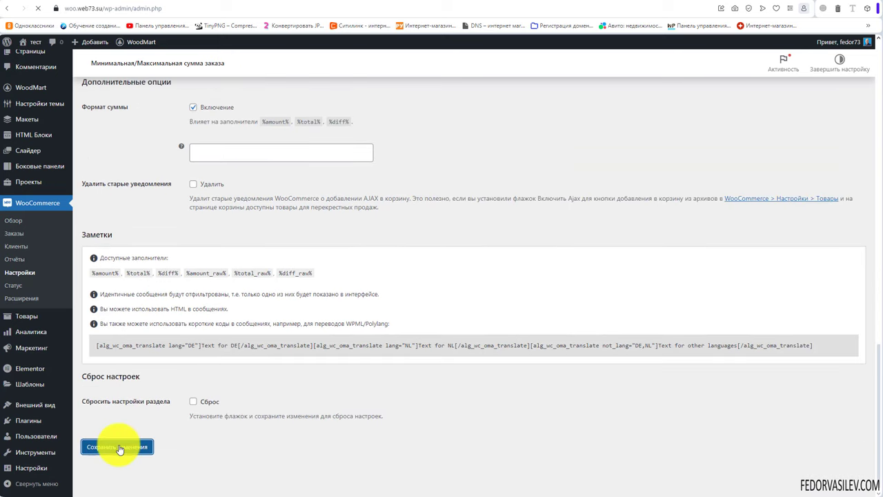
pyautogui.click(117, 445)
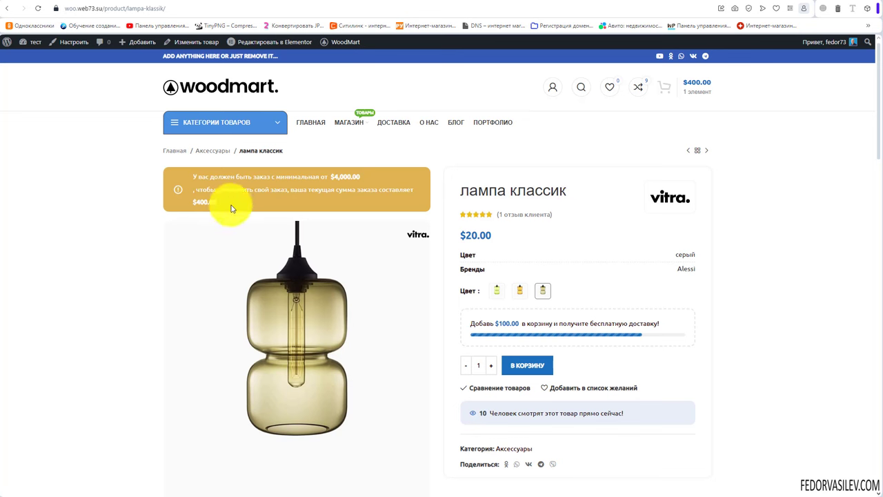
# Step: Examine the minimum order notice on the storefront page of the product лампа классик, including its minimum amount
pyautogui.doubleClick(325, 174)
pyautogui.click(315, 182)
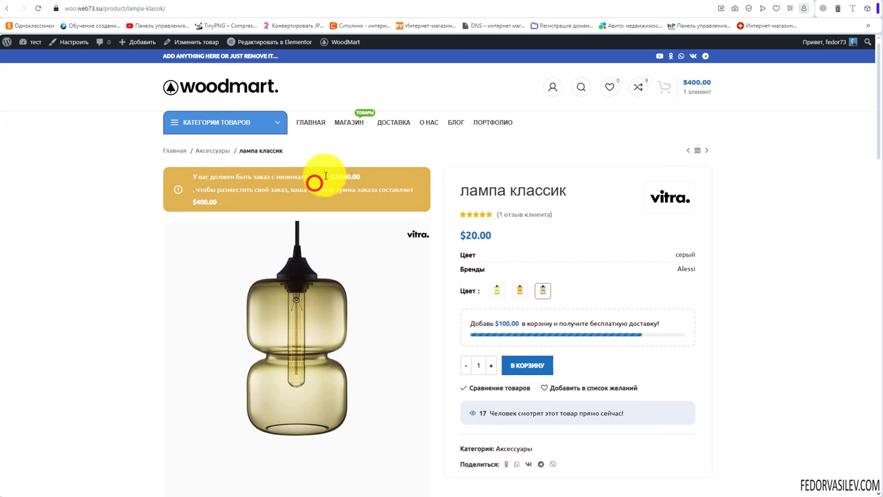
pyautogui.doubleClick(347, 175)
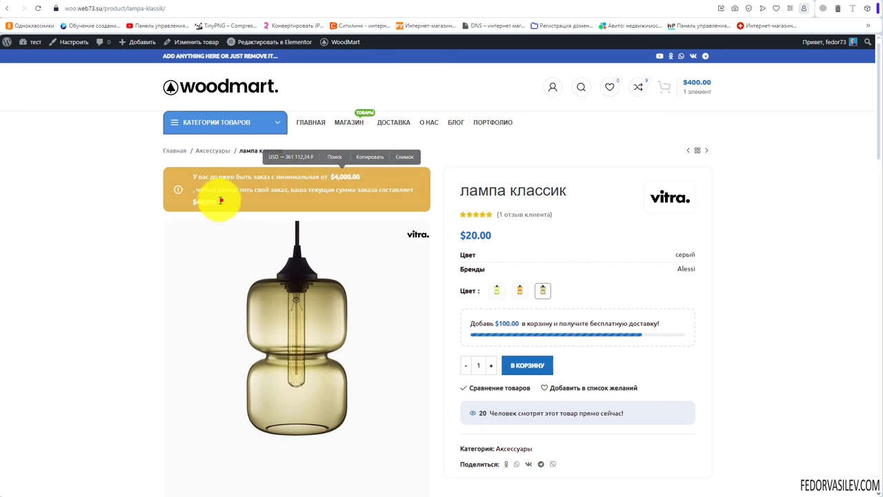
# Step: Add five лампа классик lamps to the cart and try to proceed to checkout
pyautogui.moveTo(221, 201); pyautogui.dragTo(193, 205)
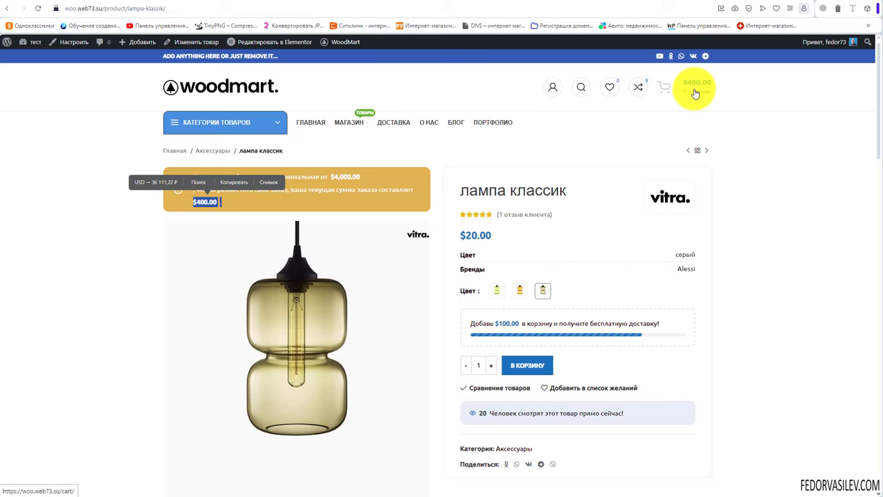
pyautogui.scroll(-3, 528, 232)
pyautogui.scroll(2, 510, 372)
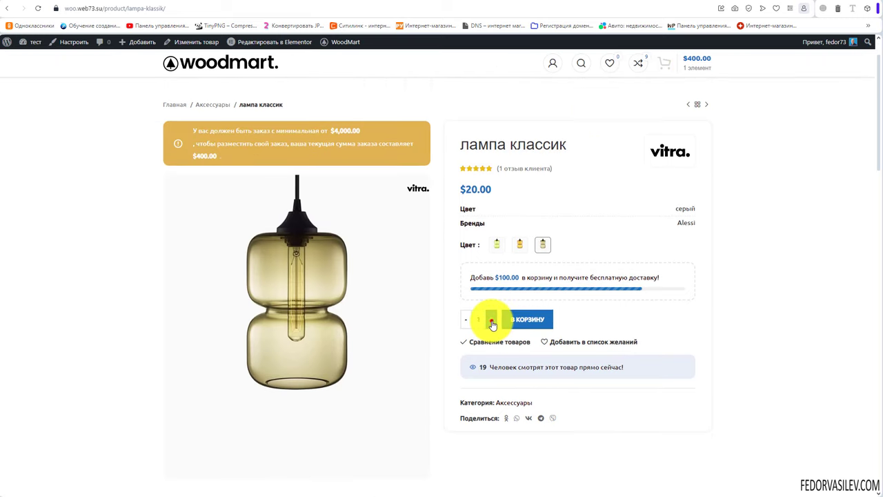
pyautogui.click(528, 319)
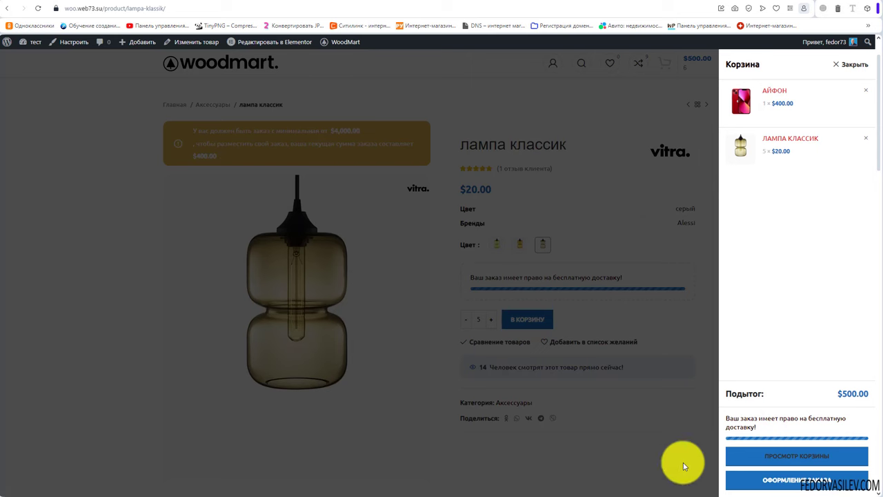
pyautogui.click(784, 480)
pyautogui.click(628, 371)
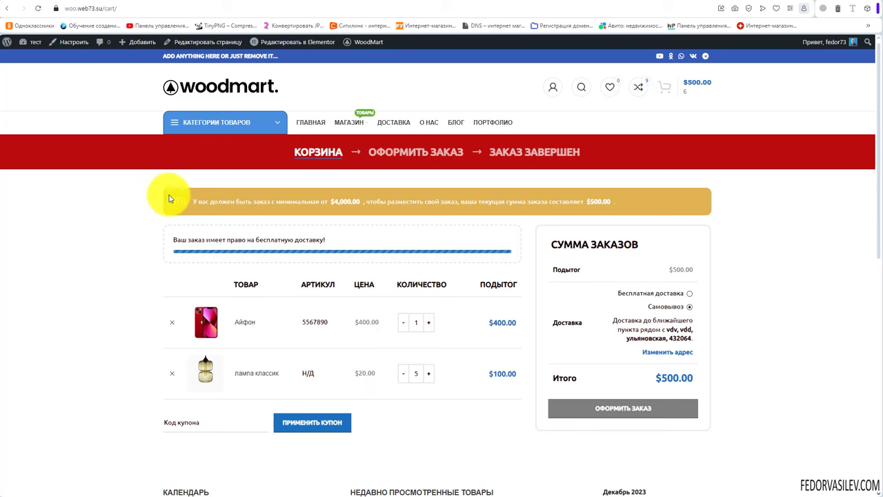
# Step: Examine the minimum order notice on the cart page, including the required minimum and the current order total
pyautogui.moveTo(192, 202); pyautogui.dragTo(372, 201)
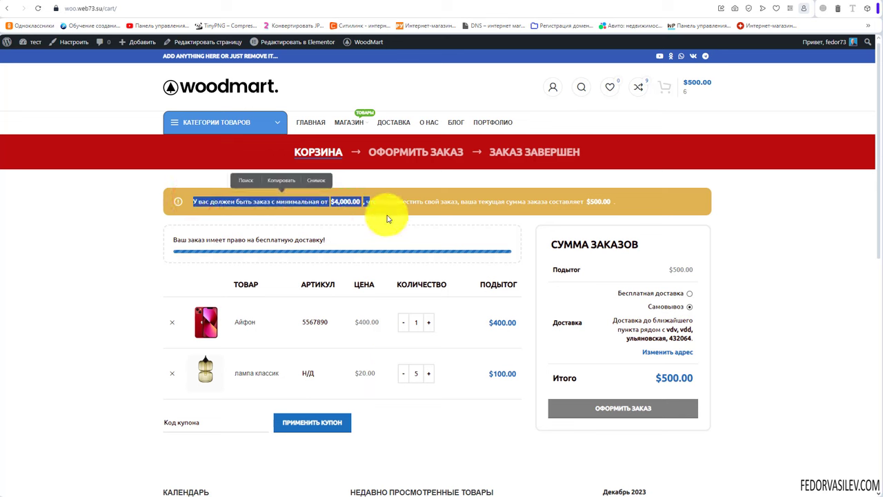
pyautogui.click(392, 214)
pyautogui.moveTo(192, 201); pyautogui.dragTo(613, 204)
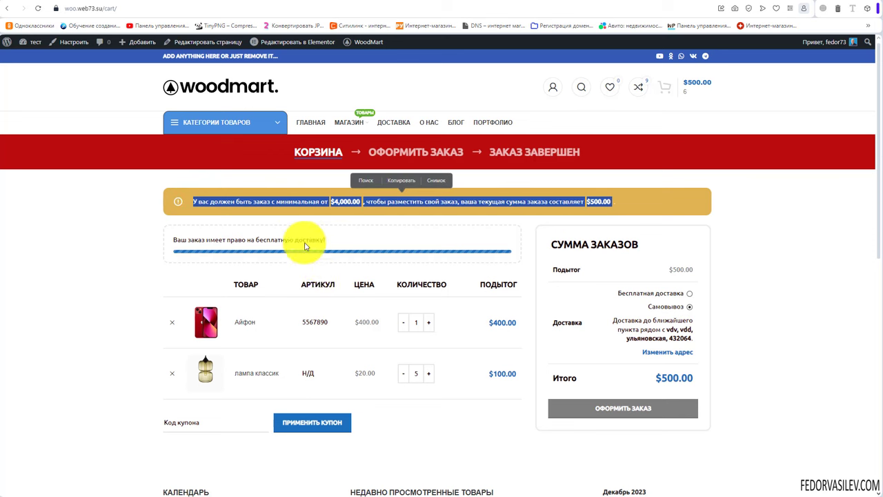
pyautogui.click(251, 207)
pyautogui.moveTo(167, 202); pyautogui.dragTo(530, 204)
pyautogui.click(187, 204)
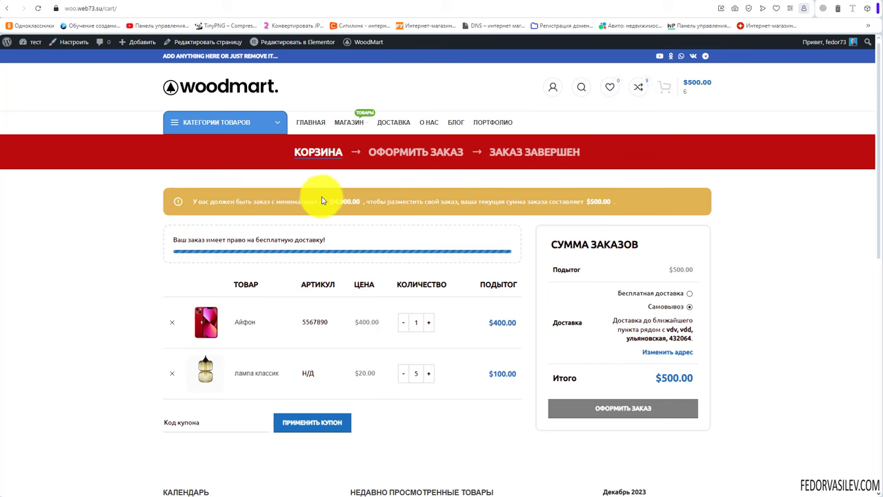
pyautogui.click(345, 198)
# Step: Try to check out from the cart's order summary and check the required amount in the notice
pyautogui.click(441, 451)
pyautogui.click(605, 407)
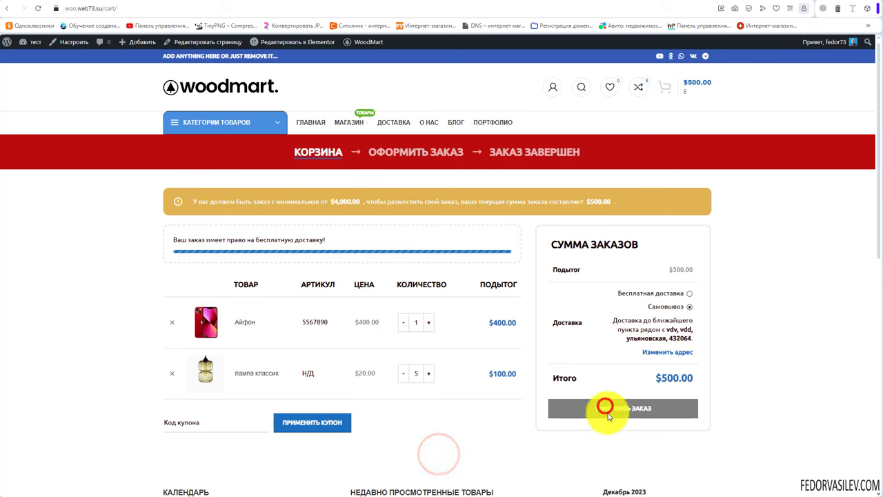
pyautogui.tripleClick(611, 409)
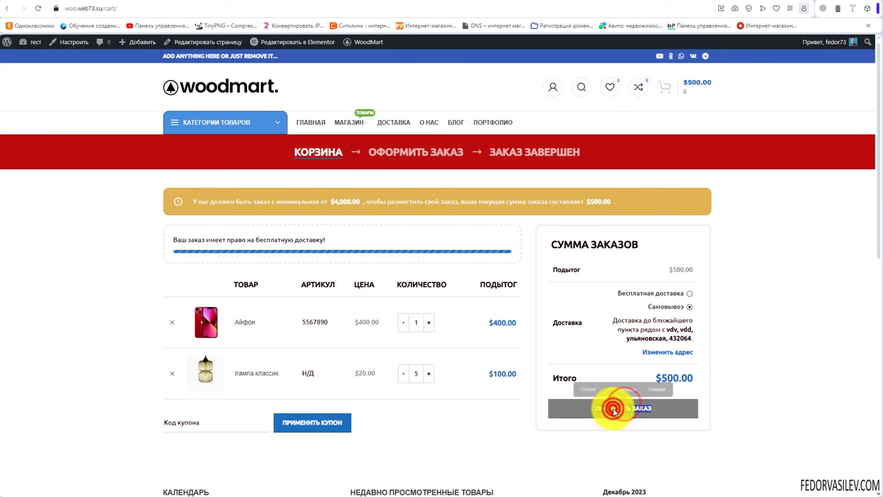
pyautogui.click(583, 411)
pyautogui.moveTo(321, 202); pyautogui.dragTo(366, 202)
pyautogui.click(496, 420)
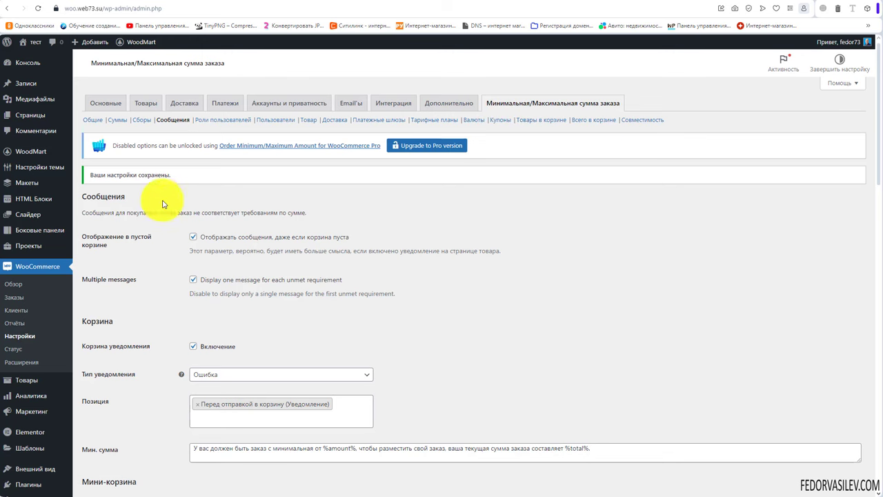
# Step: Review the plugin's message settings for the cart, checkout and product page (Корзина, Оформление, Страница товара)
pyautogui.scroll(-6, 180, 321)
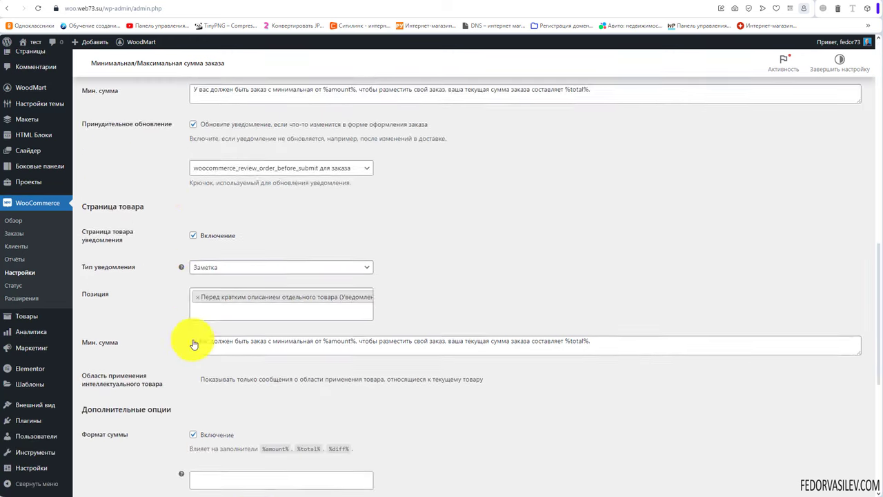
pyautogui.scroll(3, 238, 378)
pyautogui.scroll(11, 269, 450)
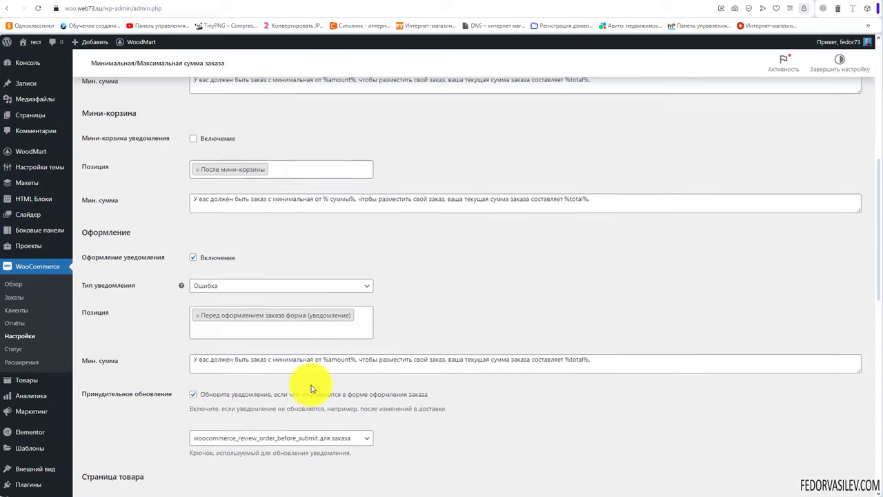